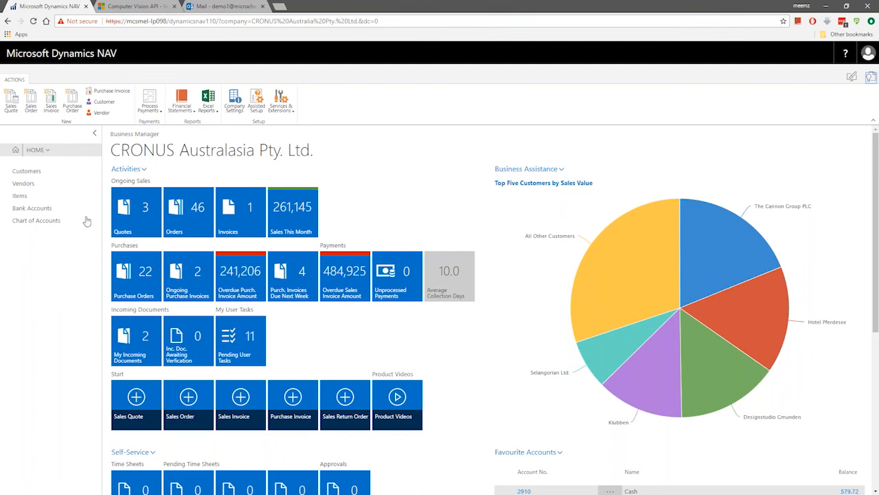
Open the Customers list and start designing the page with the full set of design options shown
{"action": "left_click", "coordinate": [46, 171]}
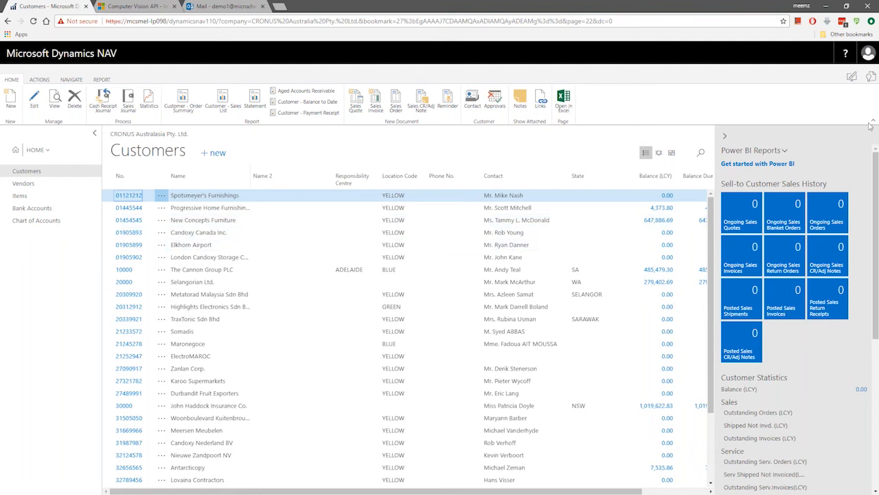
{"action": "left_click", "coordinate": [853, 79]}
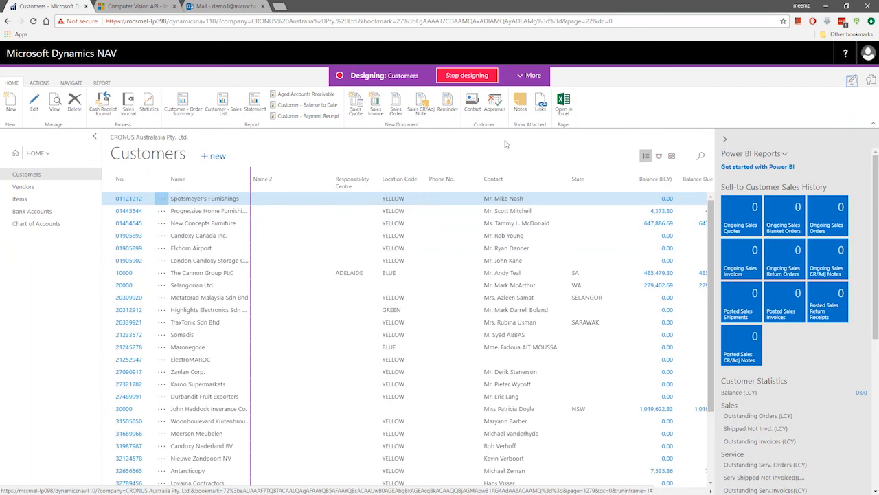
{"action": "left_click", "coordinate": [530, 76]}
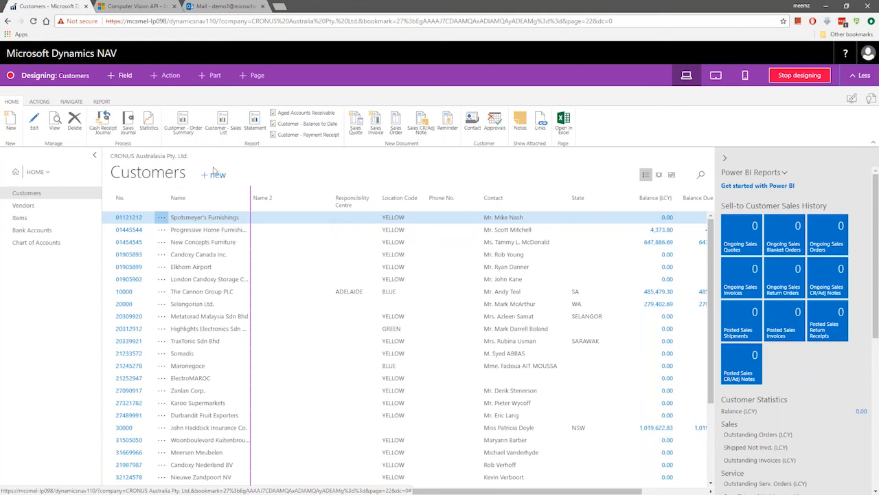
Add the Credit Limit (LCY) and Customer Posting Group fields as columns between Name 2 and Responsibility Centre
{"action": "left_click", "coordinate": [114, 77]}
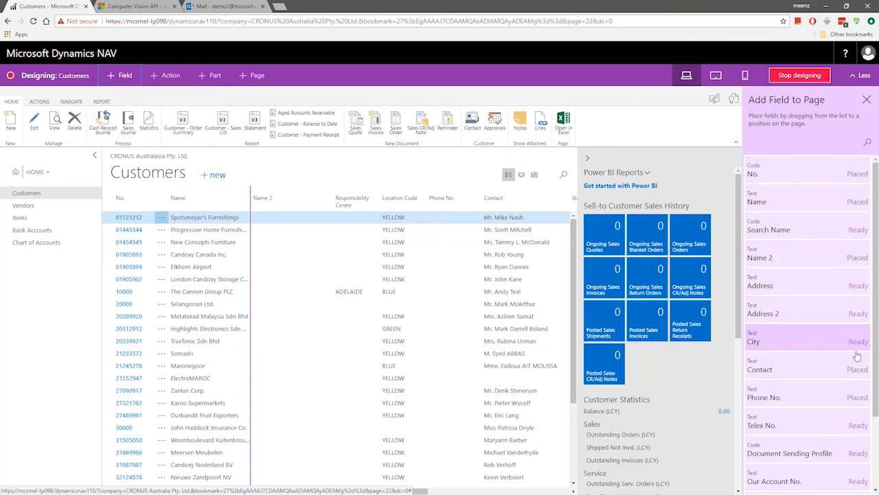
{"action": "left_click_drag", "start_coordinate": [877, 242], "coordinate": [876, 371]}
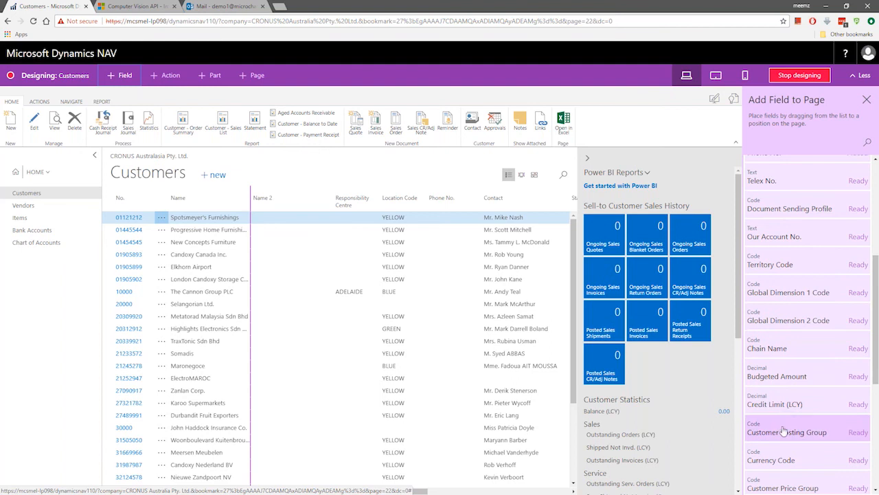
{"action": "left_click_drag", "start_coordinate": [786, 406], "coordinate": [326, 203]}
{"action": "left_click_drag", "start_coordinate": [813, 433], "coordinate": [406, 201]}
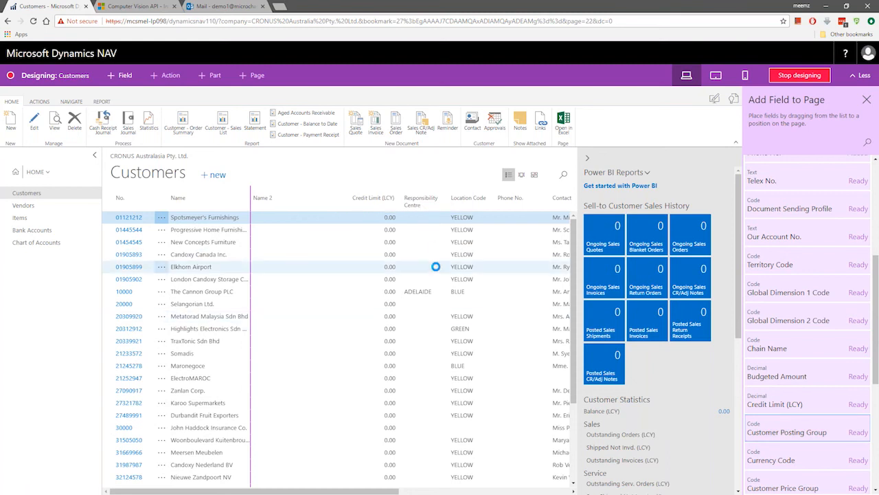
Remove the Name 2 column and set the freeze pane after Customer Posting Group, closing the list of available fields
{"action": "left_click", "coordinate": [330, 195]}
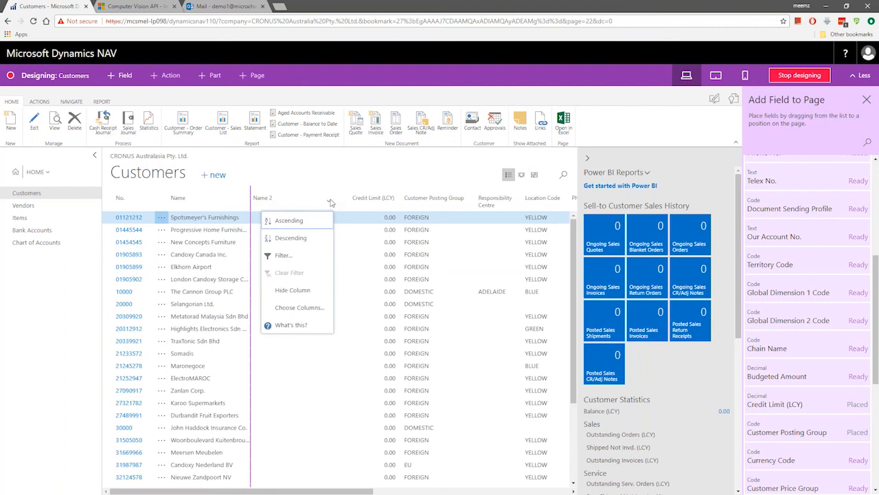
{"action": "left_click", "coordinate": [330, 197]}
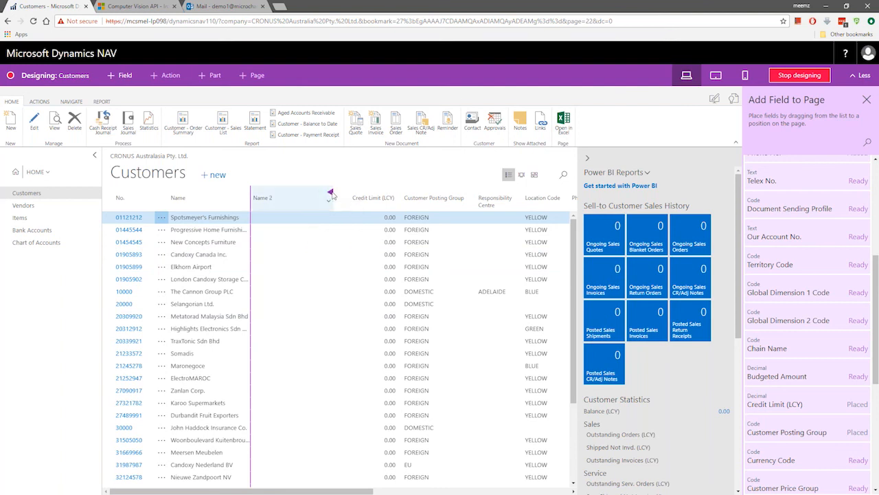
{"action": "left_click", "coordinate": [331, 194]}
{"action": "left_click", "coordinate": [330, 194]}
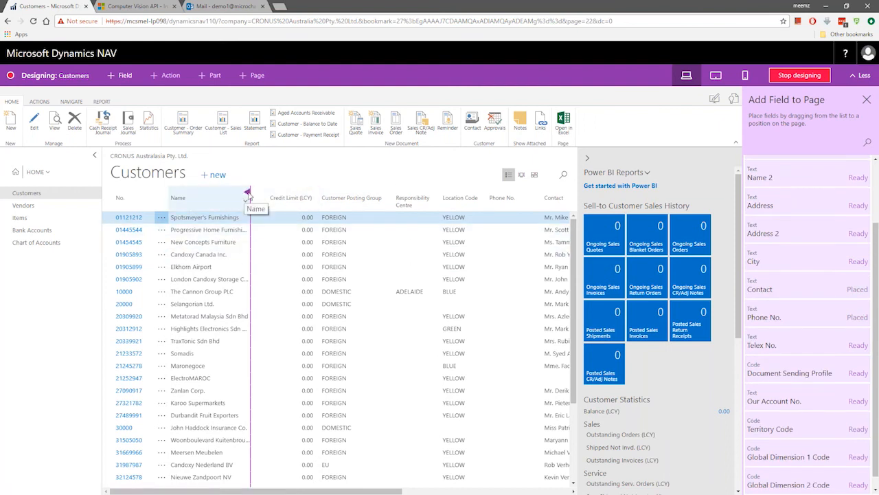
{"action": "left_click", "coordinate": [390, 194]}
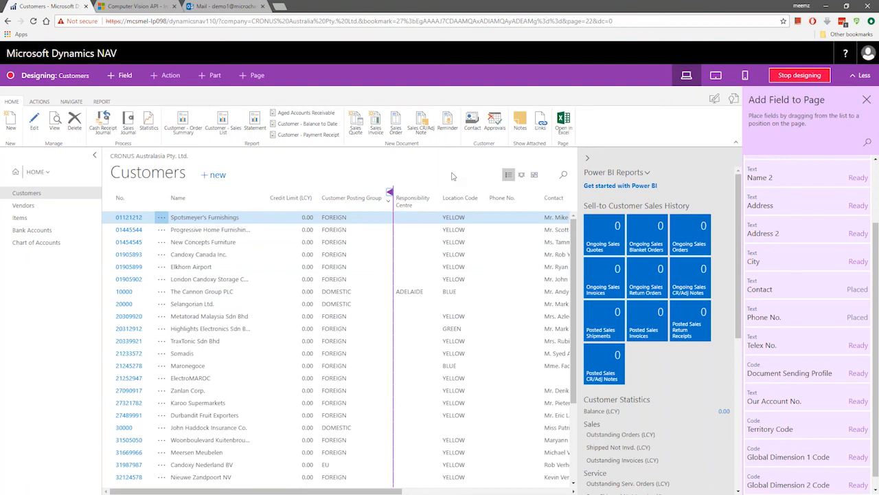
{"action": "left_click", "coordinate": [867, 100]}
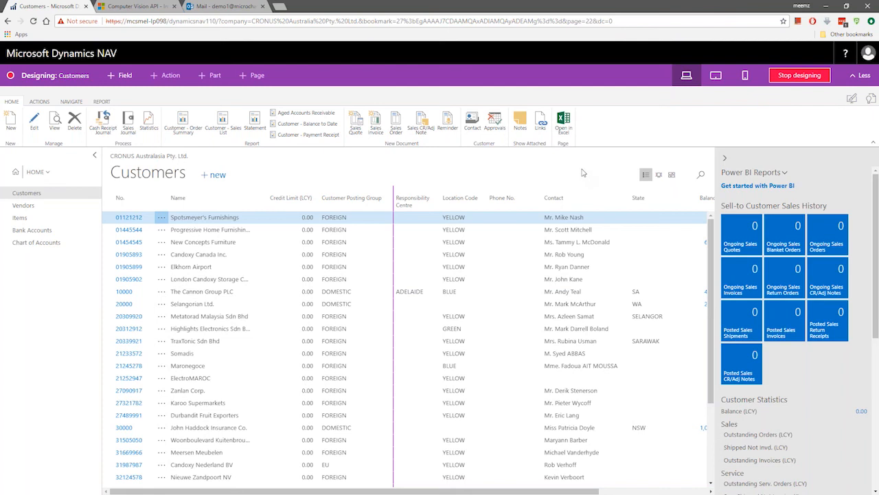
Preview the Customers page in tablet view, looking through the customers in the list and both tile layouts
{"action": "left_click", "coordinate": [717, 76]}
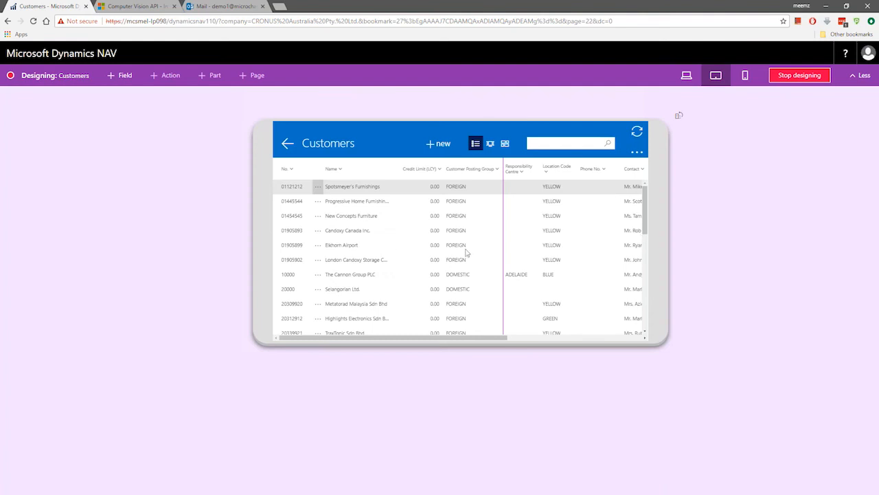
{"action": "scroll", "coordinate": [646, 230], "scroll_direction": "down", "scroll_amount": 3}
{"action": "scroll", "coordinate": [647, 230], "scroll_direction": "up", "scroll_amount": 3}
{"action": "scroll", "coordinate": [647, 232], "scroll_direction": "down", "scroll_amount": 3}
{"action": "scroll", "coordinate": [648, 233], "scroll_direction": "up", "scroll_amount": 2}
{"action": "scroll", "coordinate": [648, 233], "scroll_direction": "down", "scroll_amount": 3}
{"action": "scroll", "coordinate": [649, 230], "scroll_direction": "up", "scroll_amount": 3}
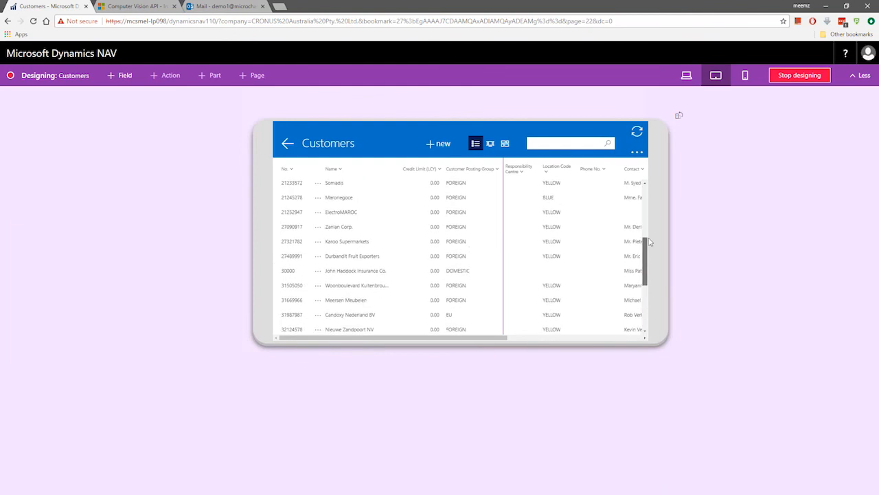
{"action": "scroll", "coordinate": [649, 227], "scroll_direction": "up", "scroll_amount": 2}
{"action": "left_click", "coordinate": [490, 144]}
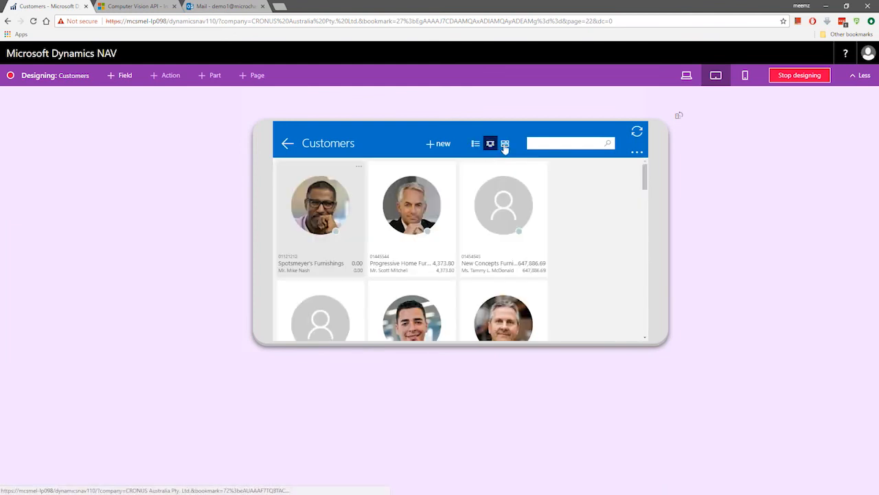
{"action": "left_click", "coordinate": [506, 144]}
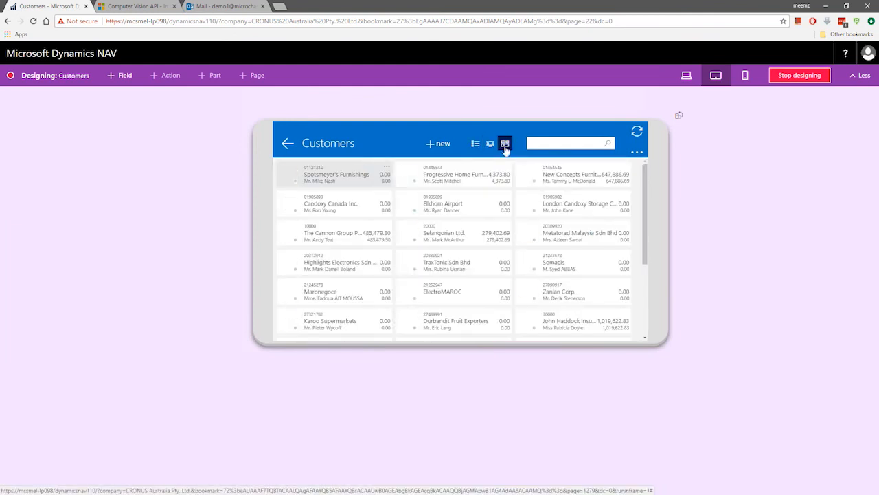
{"action": "left_click", "coordinate": [474, 146]}
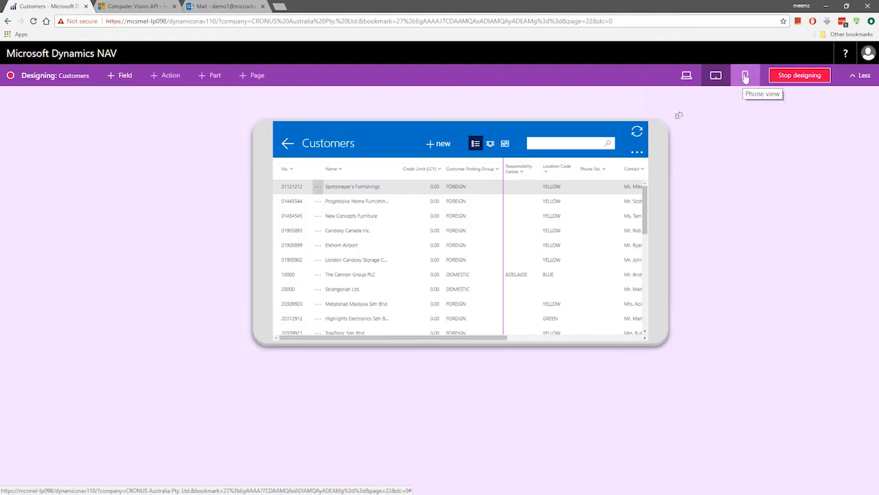
Preview the Customers page in phone view and return to the desktop view
{"action": "left_click", "coordinate": [745, 77]}
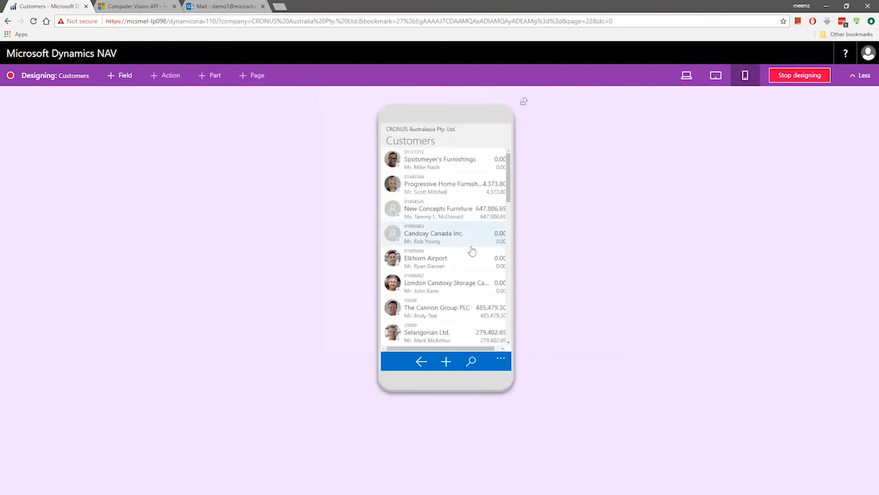
{"action": "mouse_move", "coordinate": [509, 187]}
{"action": "left_mouse_down"}
{"action": "mouse_move", "coordinate": [511, 250]}
{"action": "mouse_move", "coordinate": [509, 191]}
{"action": "left_mouse_up"}
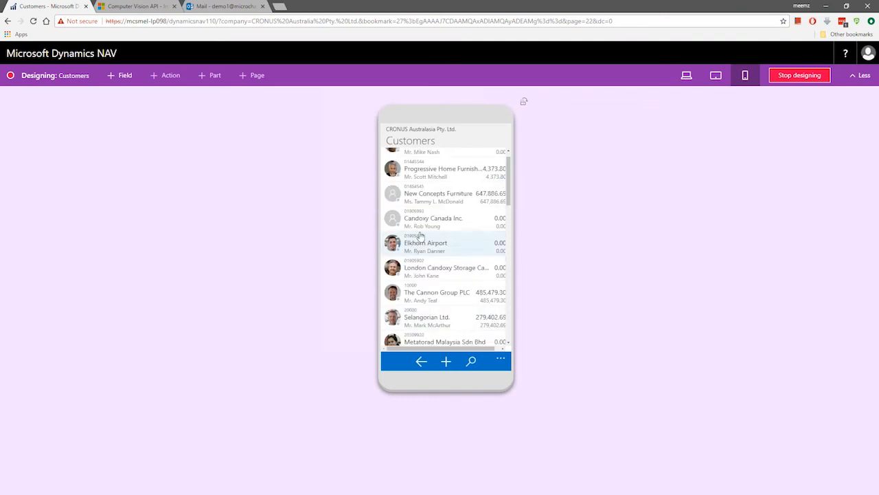
{"action": "left_click", "coordinate": [692, 80]}
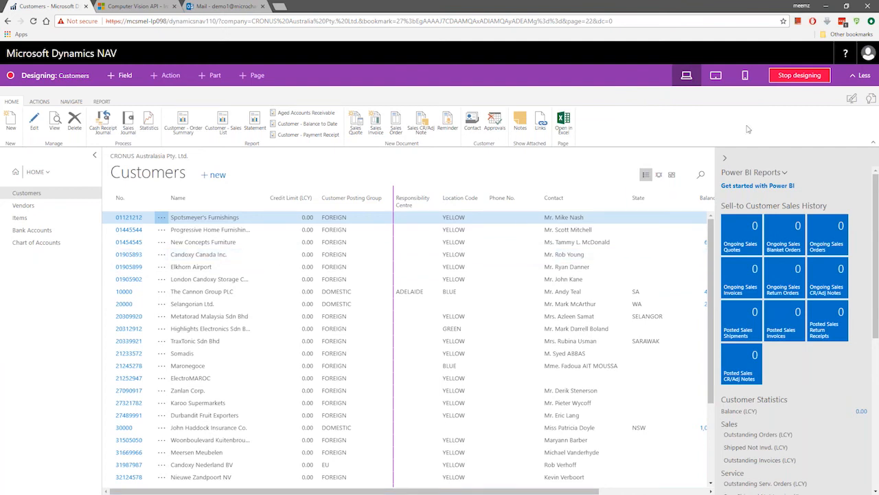
Stop designing the Customers page and close the Finish Up Design form without saving an extension
{"action": "left_click", "coordinate": [799, 75]}
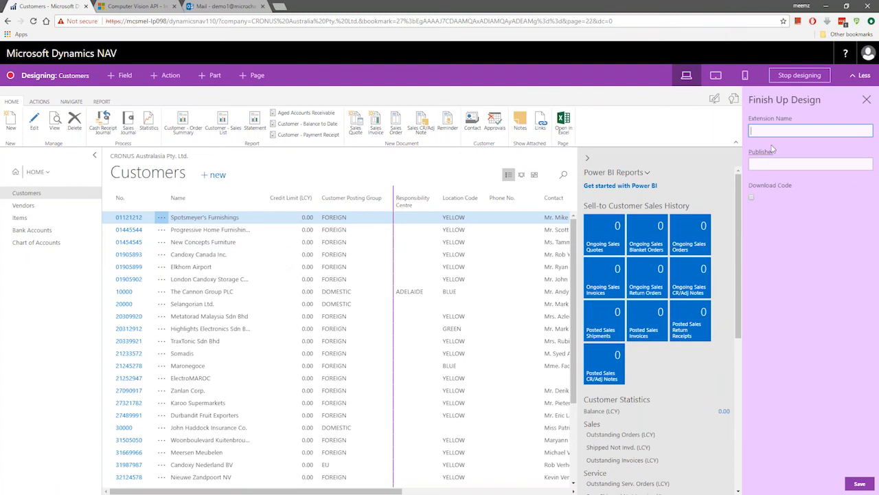
{"action": "left_click", "coordinate": [867, 100]}
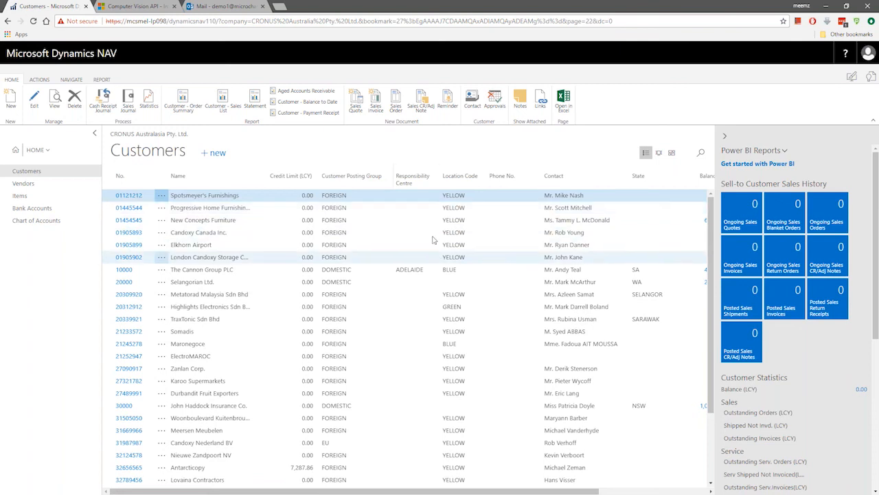
Preview the Customer - Sales List report with the last used options and filters, fitted to page width
{"action": "left_click", "coordinate": [222, 114]}
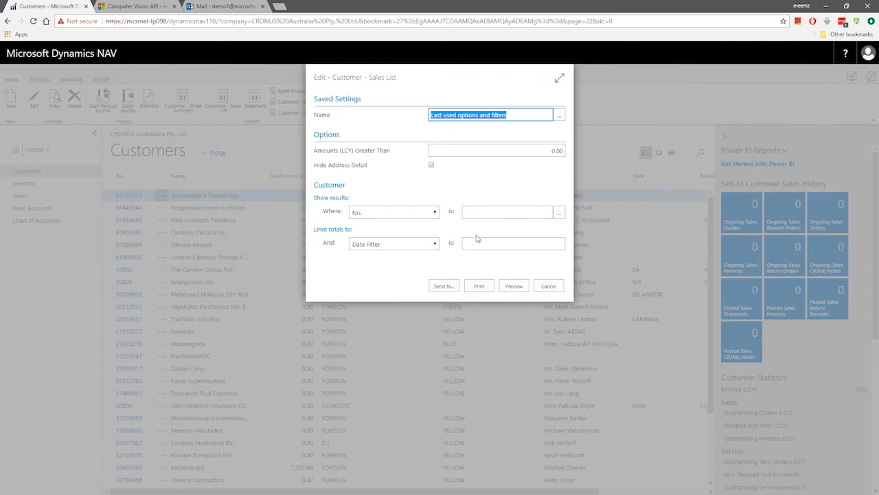
{"action": "left_click", "coordinate": [518, 287]}
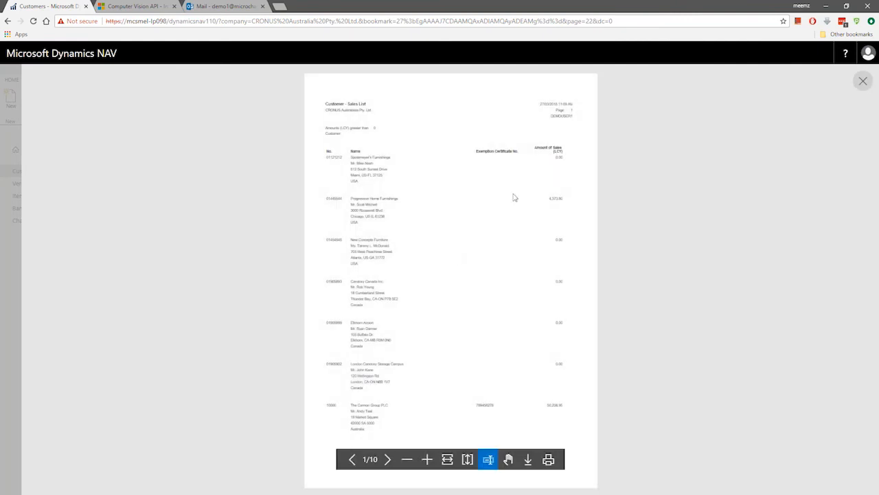
{"action": "left_click", "coordinate": [447, 459]}
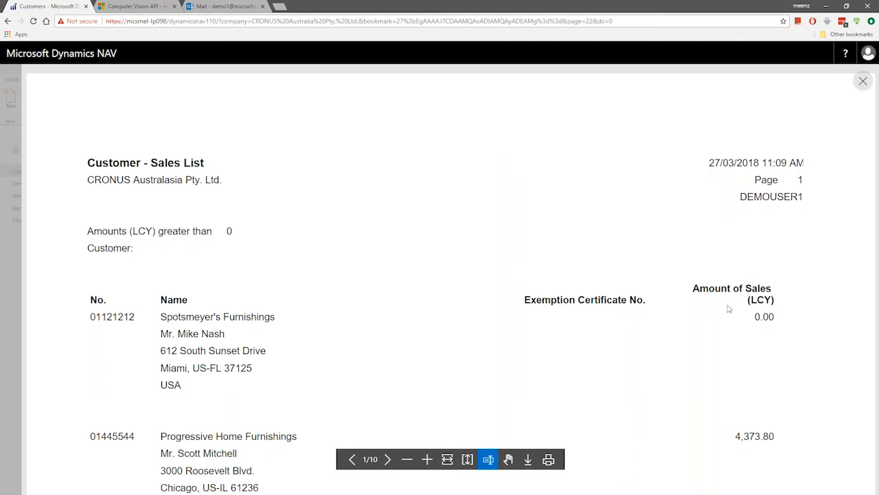
Switch the report preview to panning, examine the customers and sales amounts on the first page, and close the preview
{"action": "left_click", "coordinate": [508, 459]}
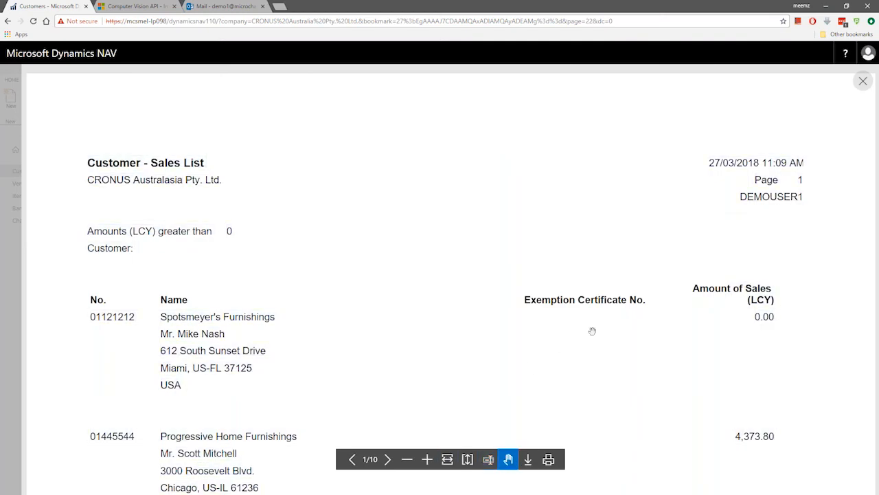
{"action": "scroll", "coordinate": [558, 277], "scroll_direction": "down", "scroll_amount": 2}
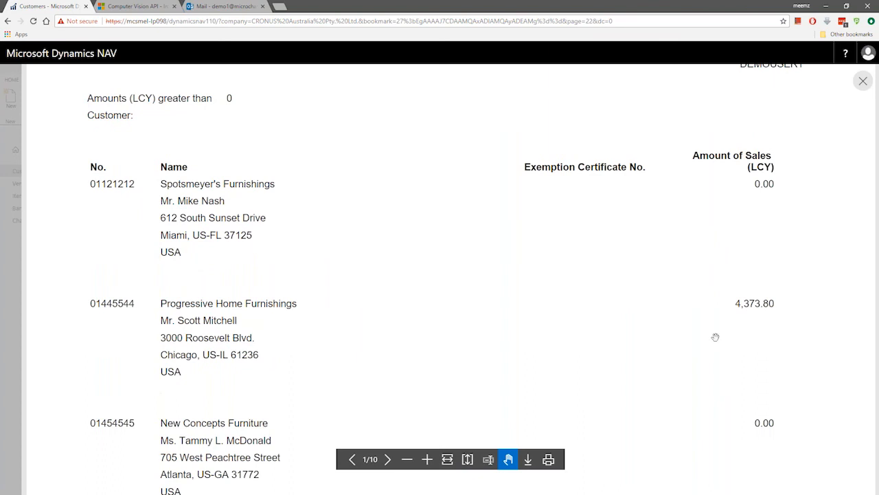
{"action": "scroll", "coordinate": [720, 228], "scroll_direction": "down", "scroll_amount": 1}
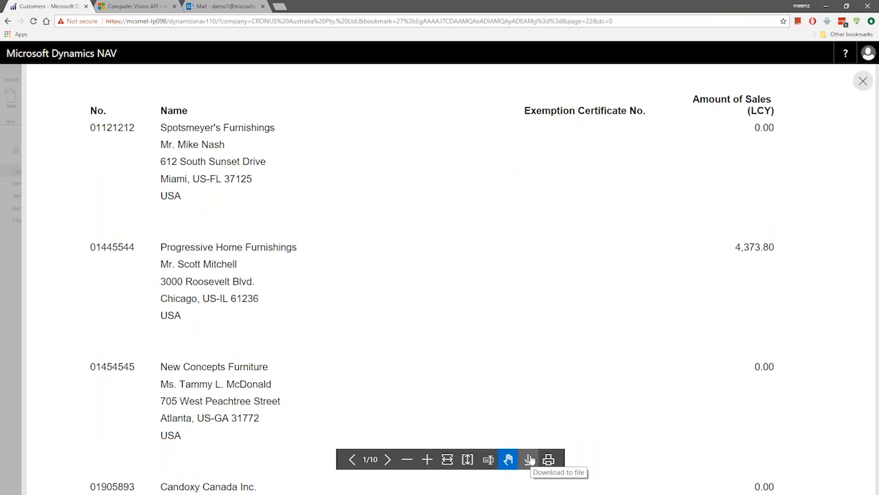
{"action": "scroll", "coordinate": [498, 309], "scroll_direction": "up", "scroll_amount": 1}
{"action": "scroll", "coordinate": [497, 295], "scroll_direction": "up", "scroll_amount": 5}
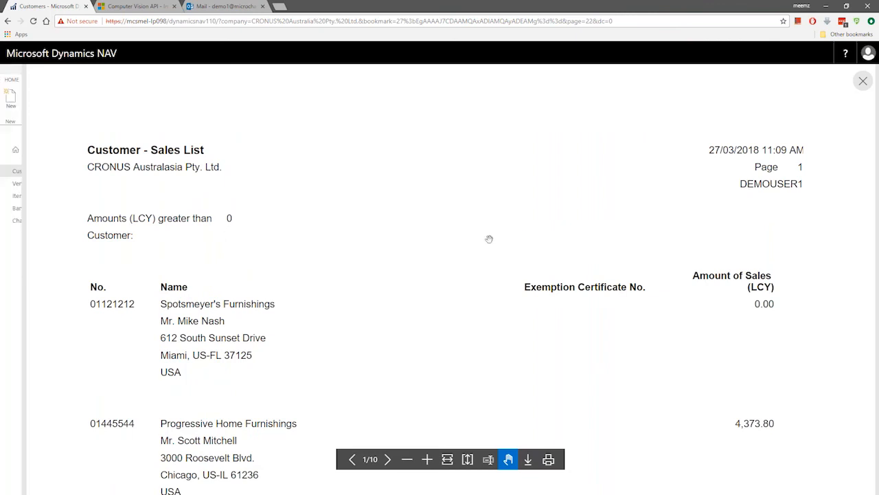
{"action": "key", "text": "Escape"}
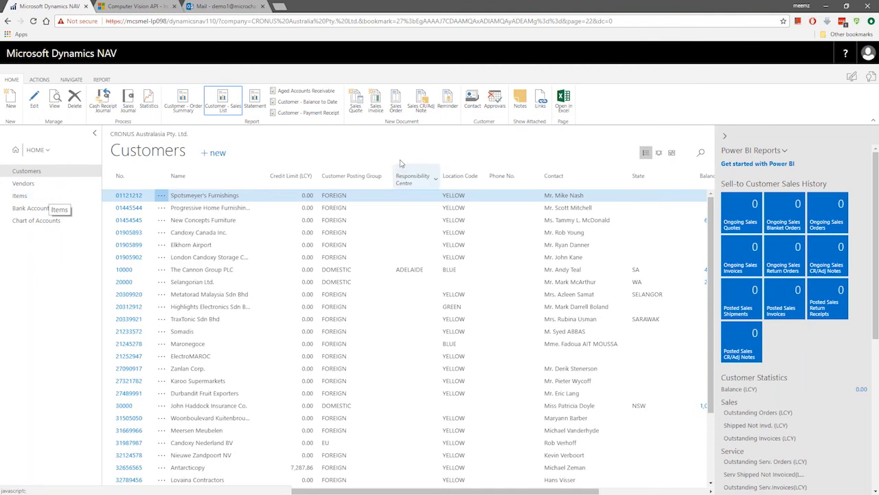
Leave the blank new sales order, search the pages for "sales or", and open the Sales Orders list
{"action": "left_click", "coordinate": [397, 107]}
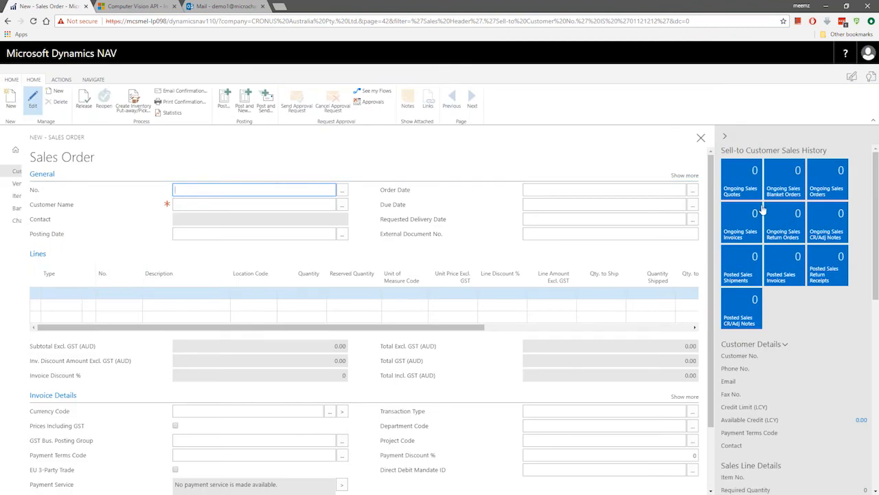
{"action": "key", "text": "Escape"}
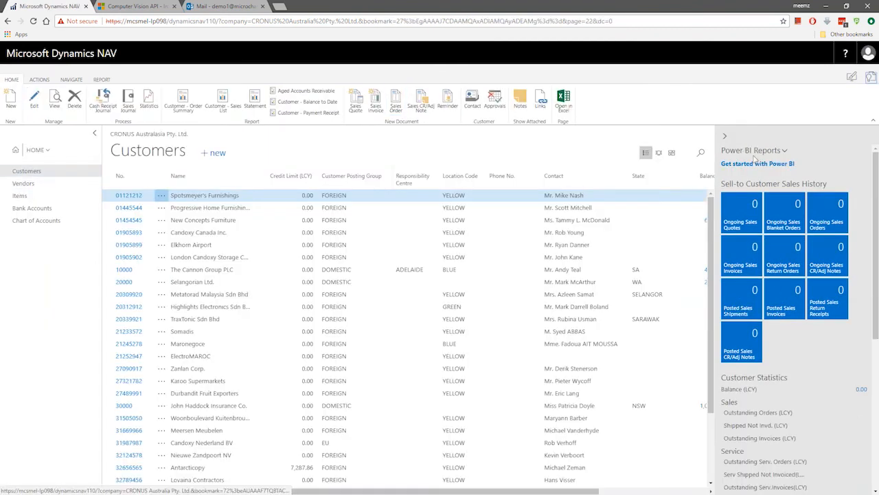
{"action": "key", "text": "alt+q"}
{"action": "type", "text": "sales or"}
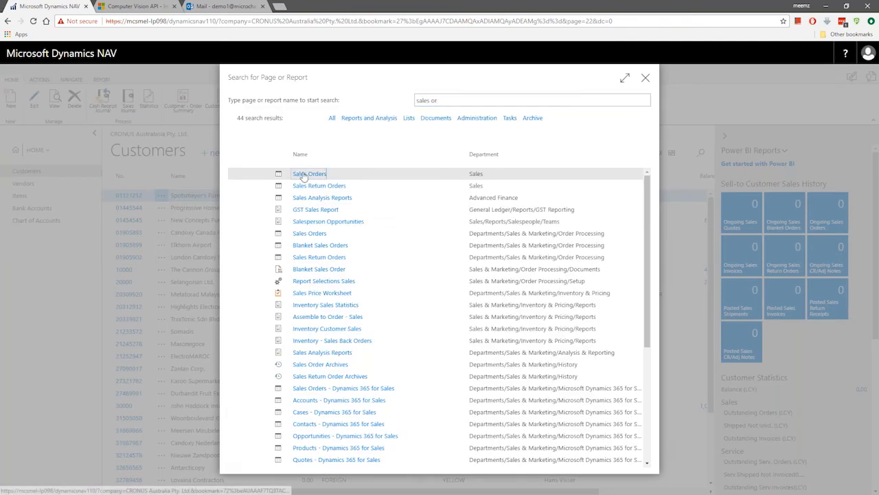
{"action": "key", "text": "Return"}
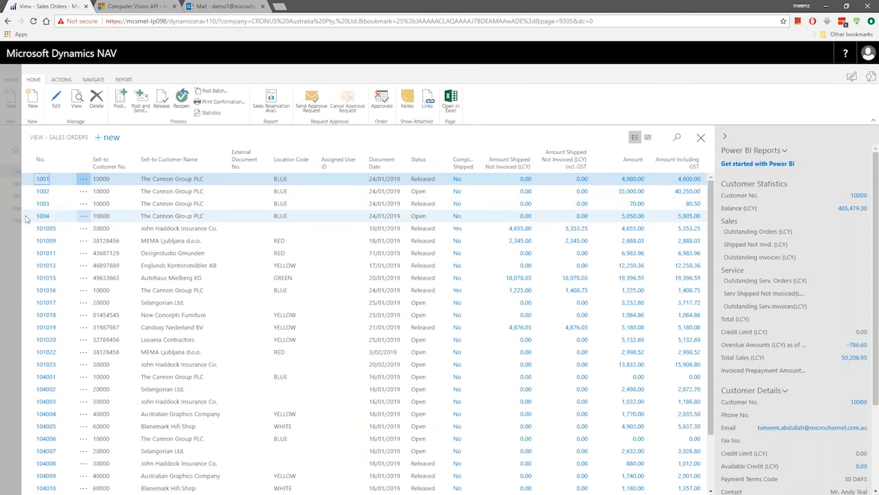
Open sales order 1004 and go through its lines down to the S-FREIGHT charge line
{"action": "left_click", "coordinate": [42, 216]}
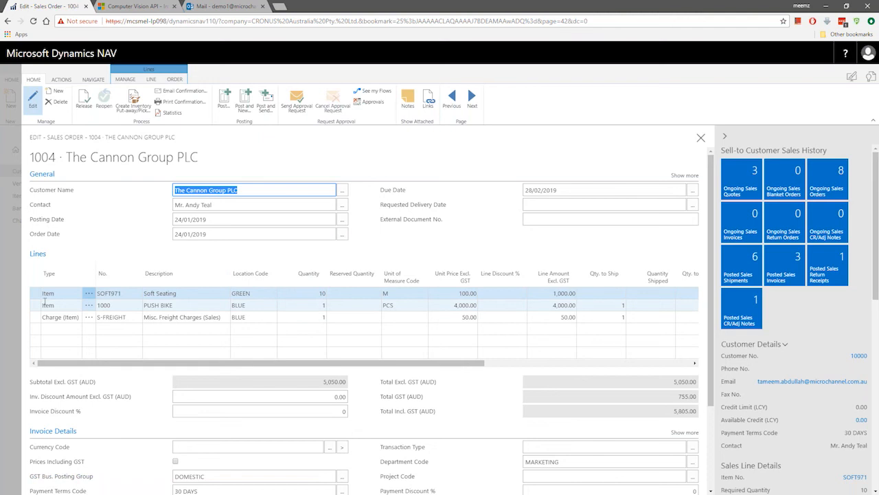
{"action": "left_click_drag", "start_coordinate": [39, 295], "coordinate": [39, 307]}
{"action": "left_click", "coordinate": [39, 318]}
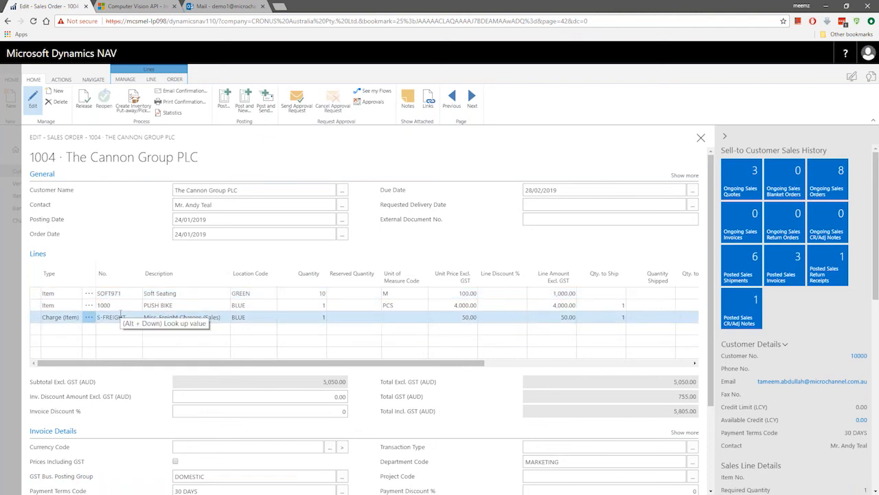
Open the item charge assignment for the S-FREIGHT line, review the distribution options for suggesting the assignment, and close it without assigning
{"action": "left_click", "coordinate": [151, 80]}
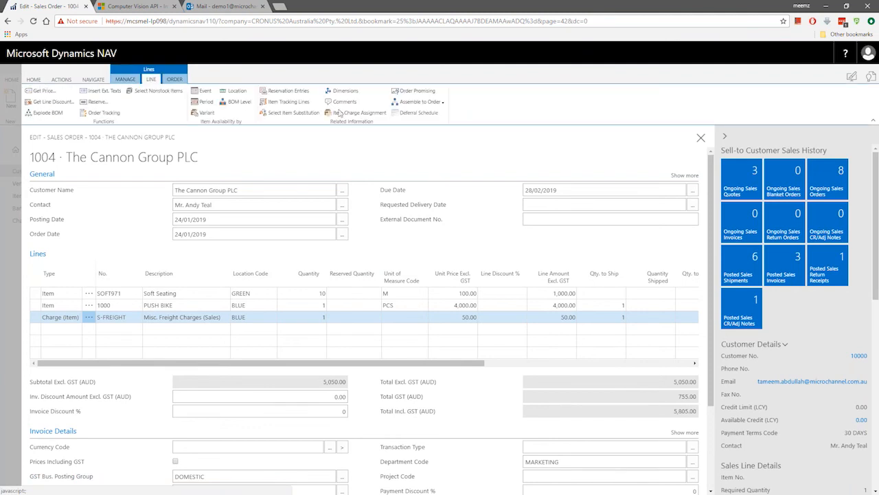
{"action": "left_click", "coordinate": [361, 114]}
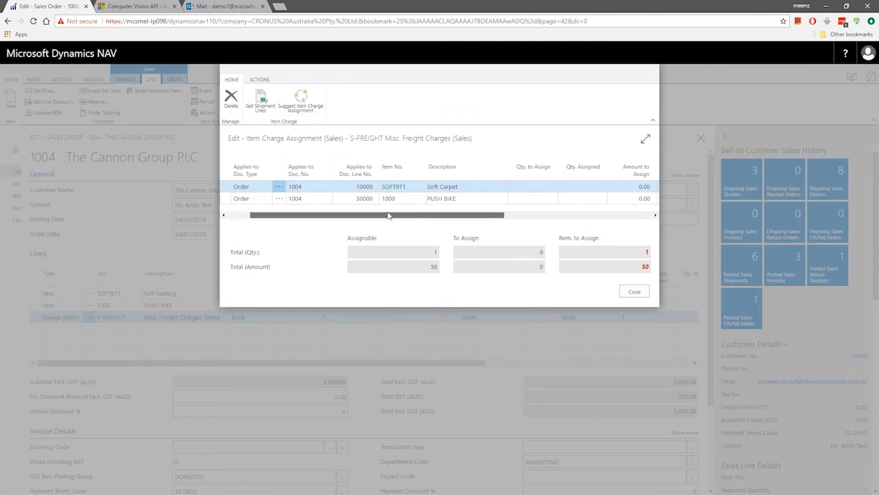
{"action": "left_click", "coordinate": [300, 100]}
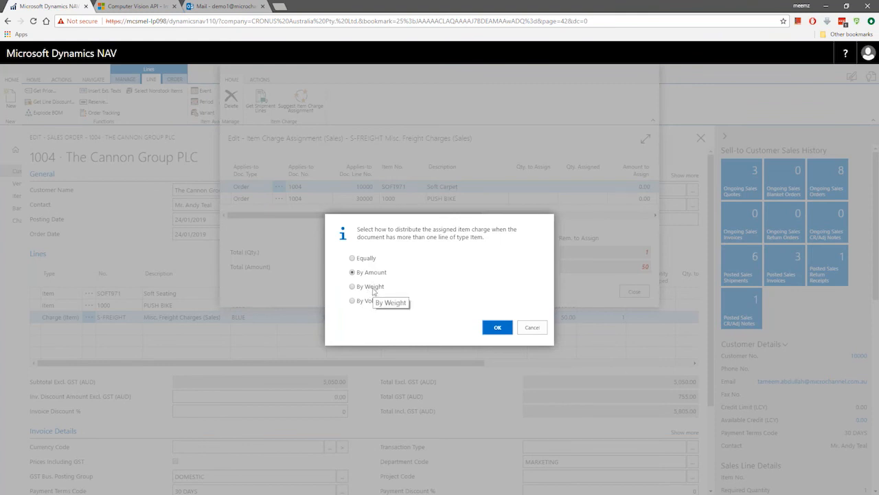
{"action": "left_click", "coordinate": [533, 329]}
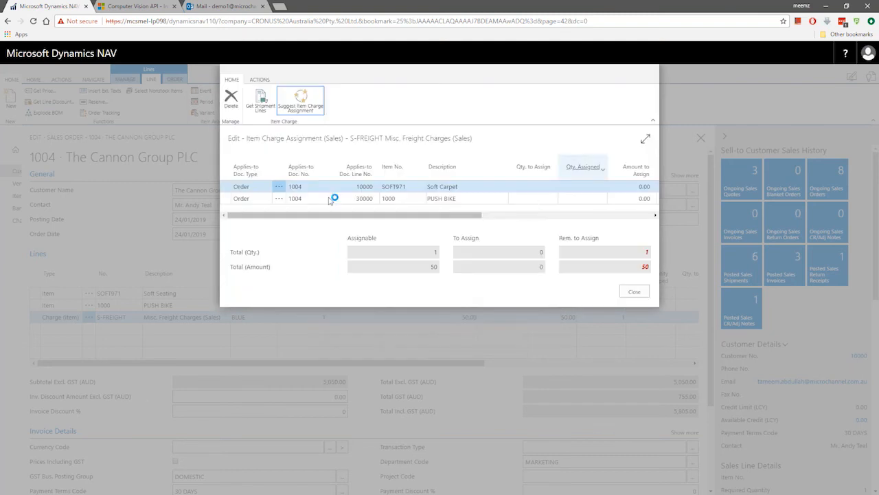
{"action": "left_click", "coordinate": [634, 291]}
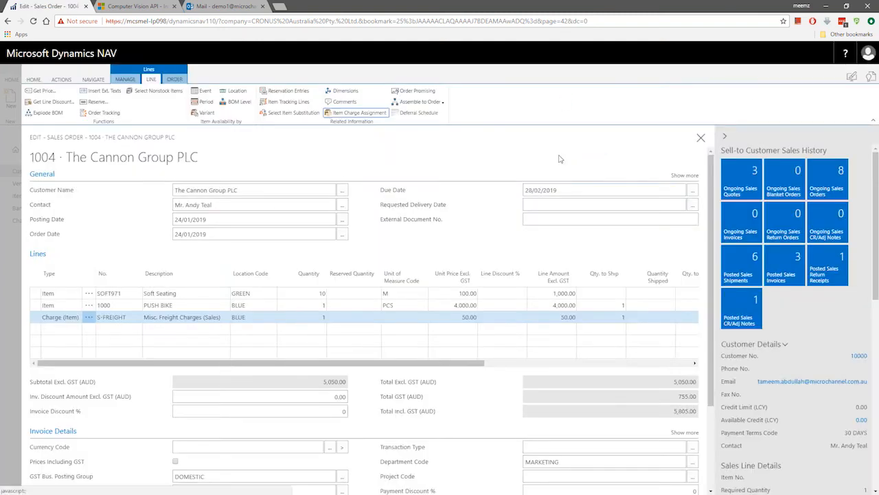
Exit sales order 1004 without posting it and return to the home page
{"action": "key", "text": "Escape"}
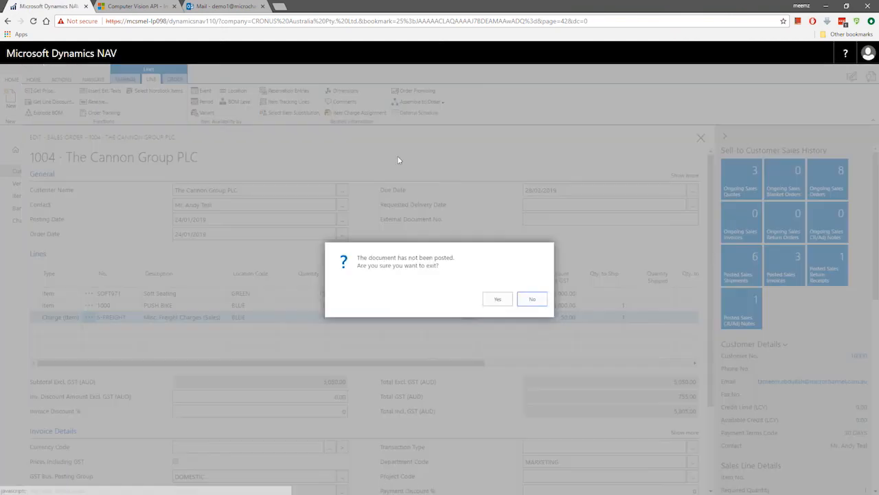
{"action": "left_click", "coordinate": [496, 299]}
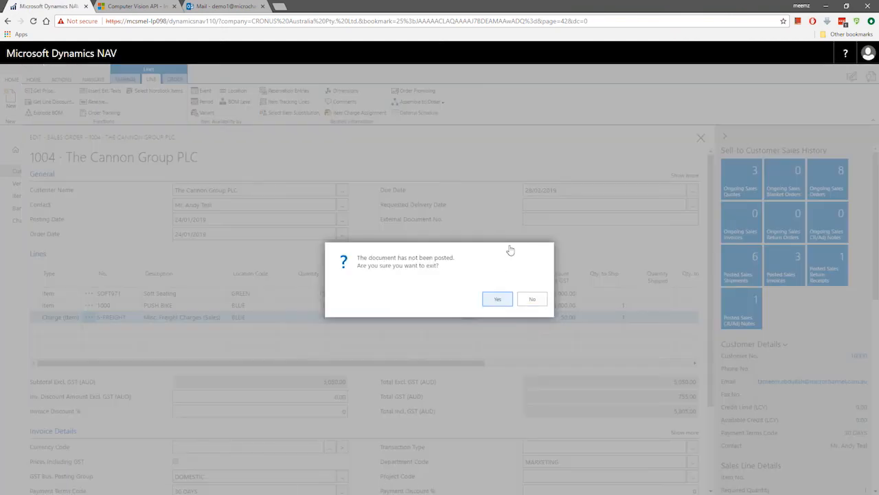
{"action": "key", "text": "Return"}
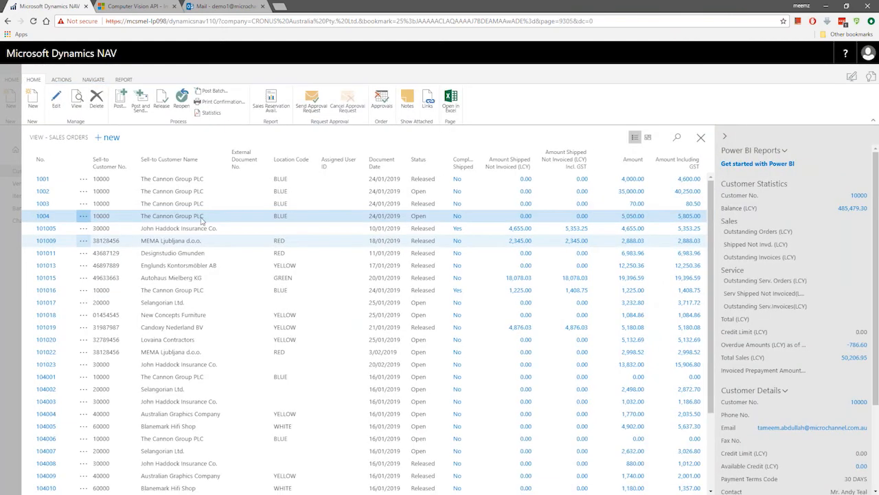
{"action": "left_click", "coordinate": [15, 150]}
{"action": "left_click", "coordinate": [16, 150]}
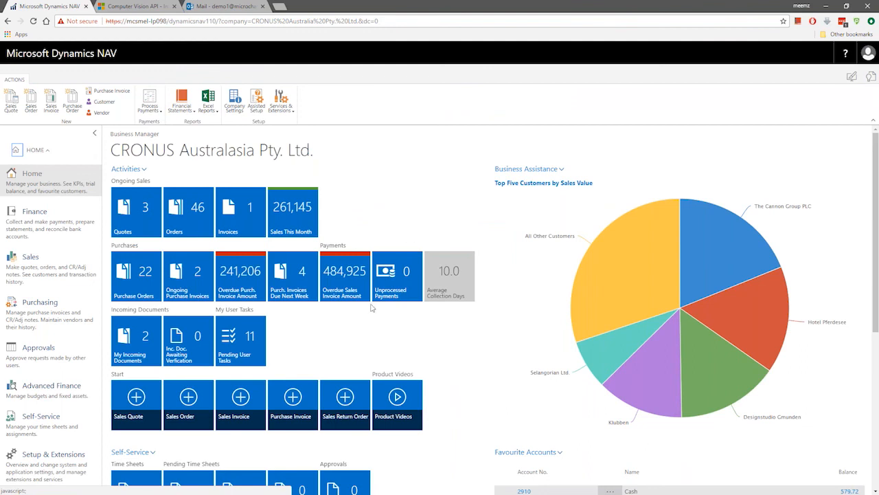
Open the pending Email End of Month Statements task due 1/03/2019 and examine its details and the linked Statement report's options without running it
{"action": "left_click", "coordinate": [252, 337]}
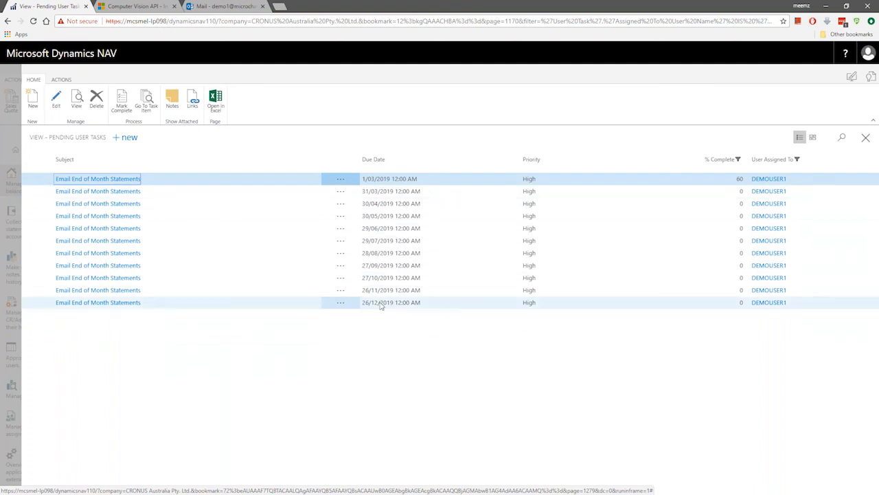
{"action": "left_click", "coordinate": [133, 179]}
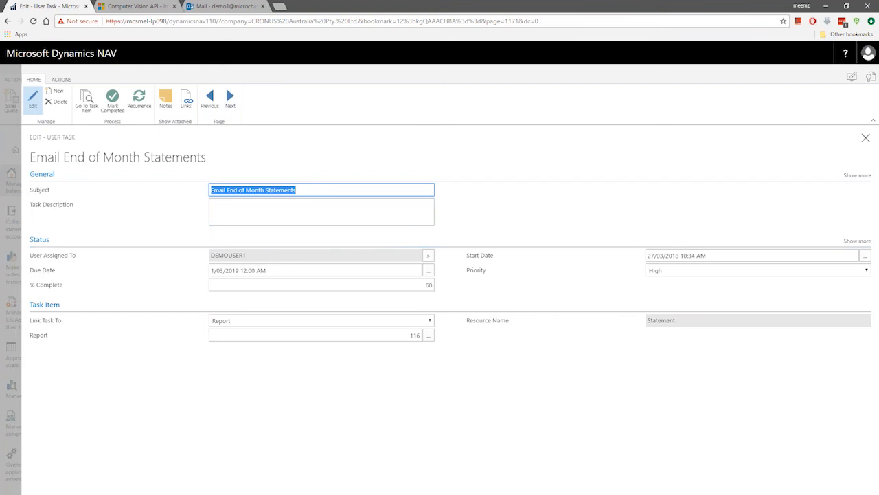
{"action": "left_click", "coordinate": [276, 203]}
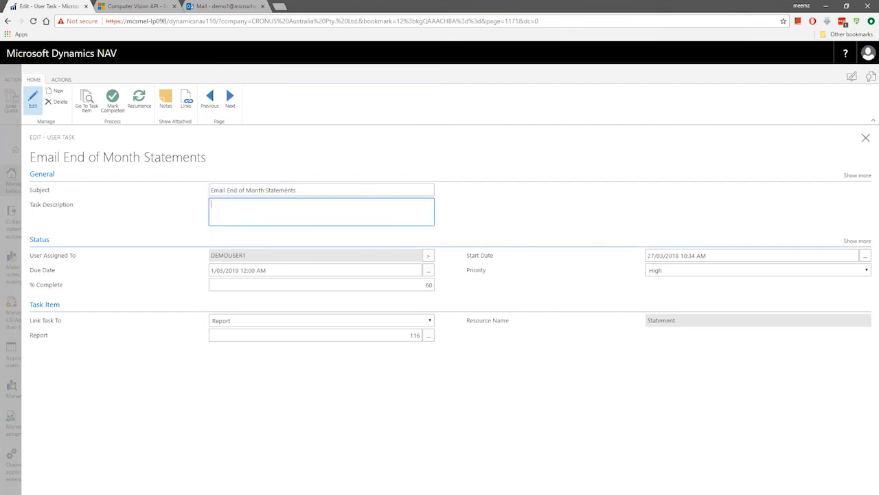
{"action": "left_click", "coordinate": [257, 257]}
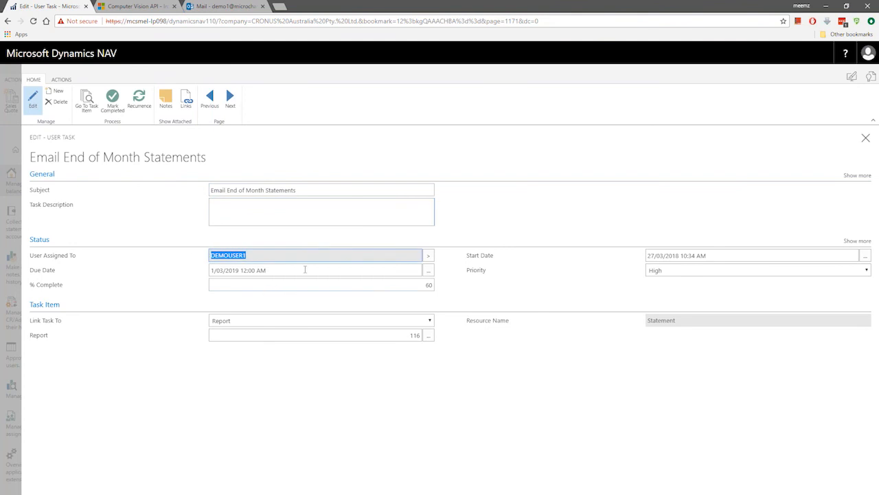
{"action": "left_click", "coordinate": [404, 286]}
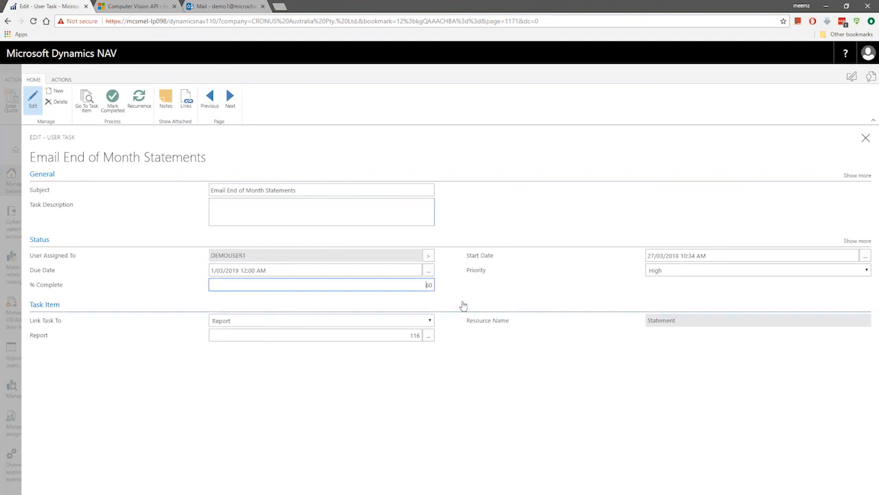
{"action": "left_click_drag", "start_coordinate": [410, 287], "coordinate": [448, 287]}
{"action": "left_click_drag", "start_coordinate": [700, 319], "coordinate": [638, 327]}
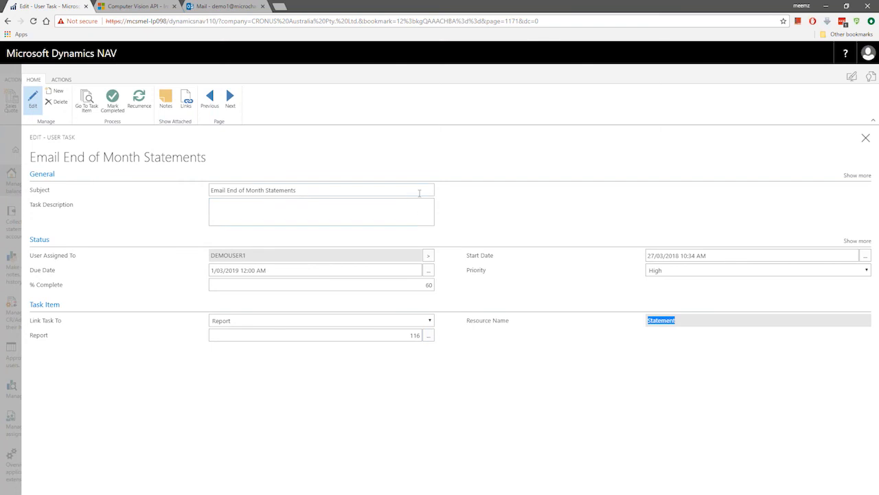
{"action": "left_click", "coordinate": [90, 102]}
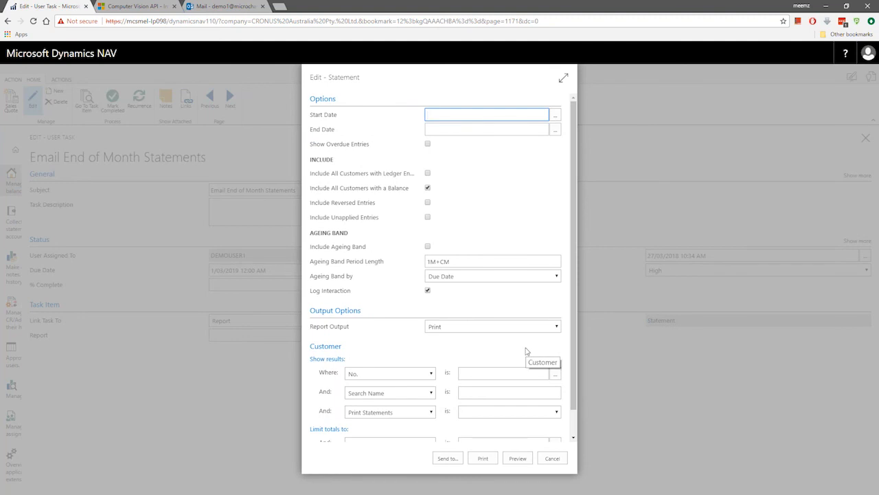
{"action": "left_click", "coordinate": [552, 458]}
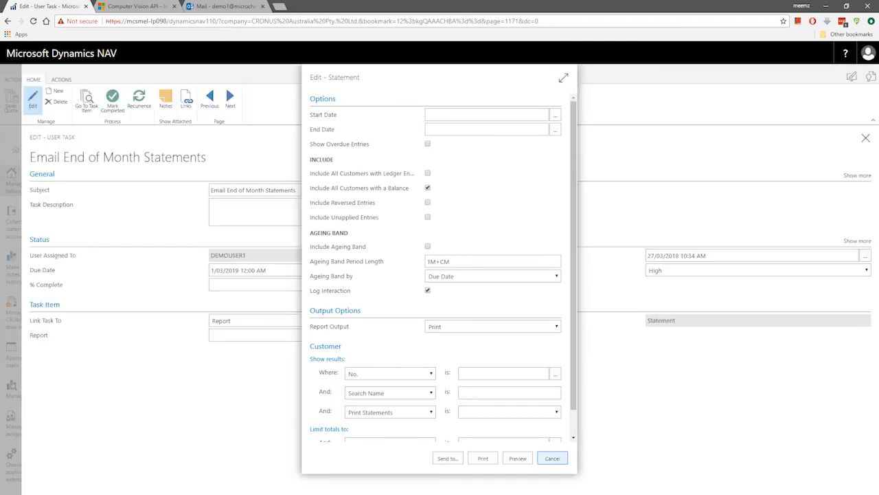
Mark the Email End of Month Statements task as completed and return to the home page
{"action": "left_click", "coordinate": [112, 101]}
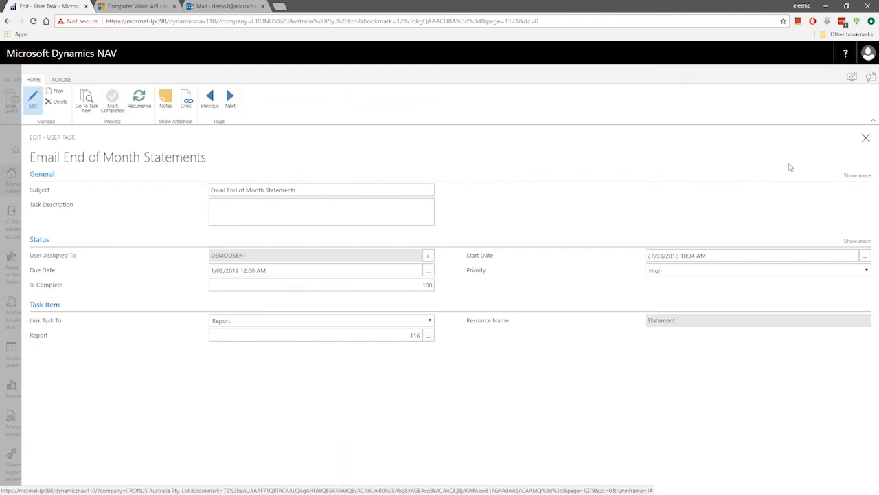
{"action": "key", "text": "Escape"}
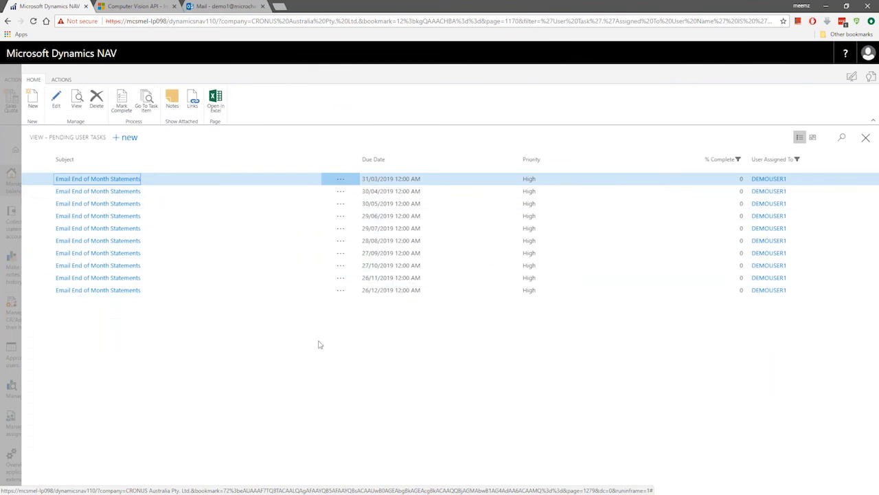
{"action": "key", "text": "Escape"}
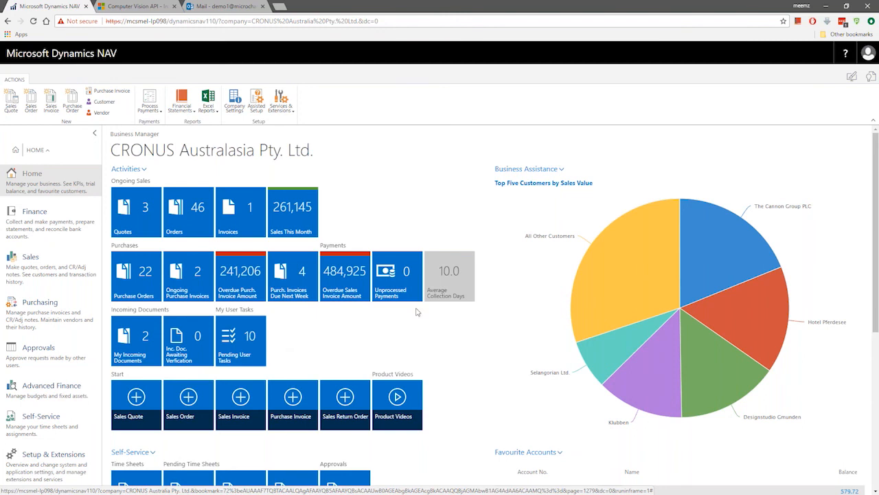
Search the pages and reports for "employ", look over the employee-related entries, and close the search
{"action": "left_click", "coordinate": [872, 77]}
{"action": "type", "text": "employ"}
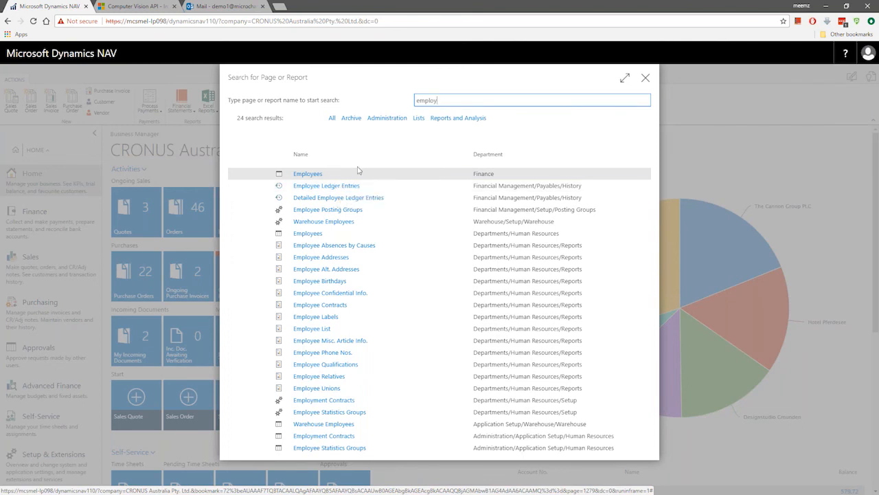
{"action": "left_click", "coordinate": [646, 79]}
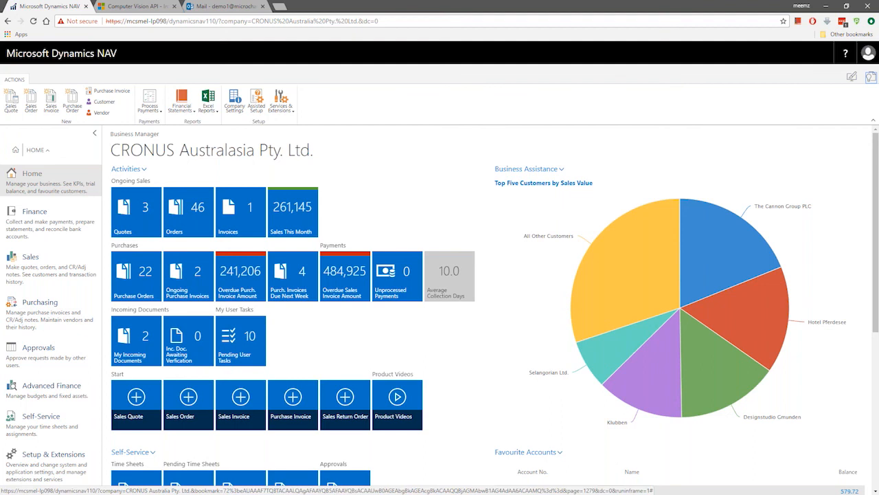
{"action": "key", "text": "alt+Tab"}
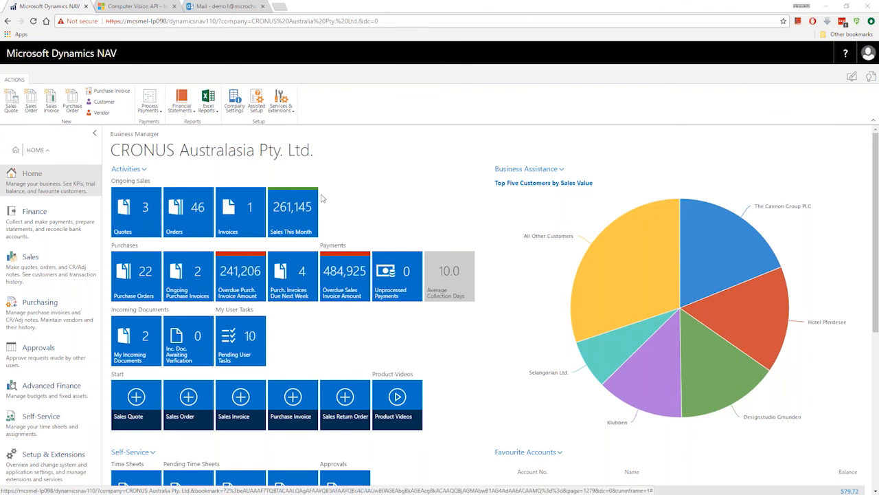
Search the pages for "company in", open Company Information, and show the additional Communication fields
{"action": "left_click", "coordinate": [870, 77]}
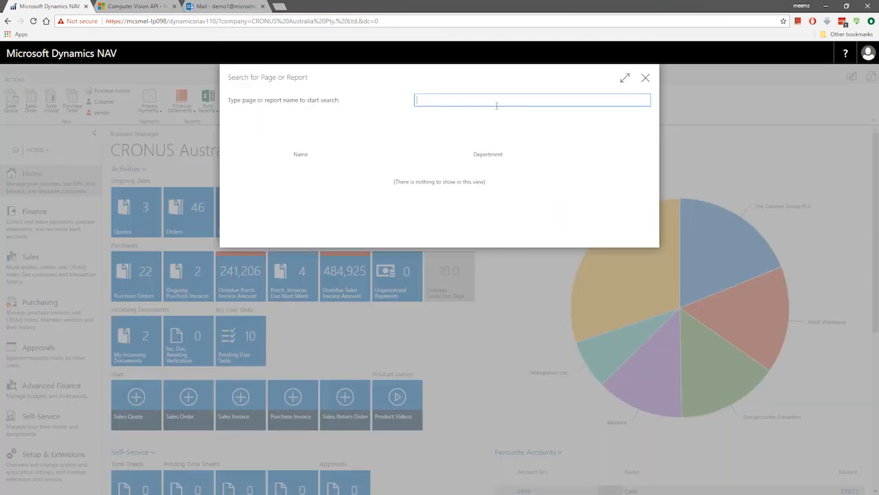
{"action": "type", "text": "company in"}
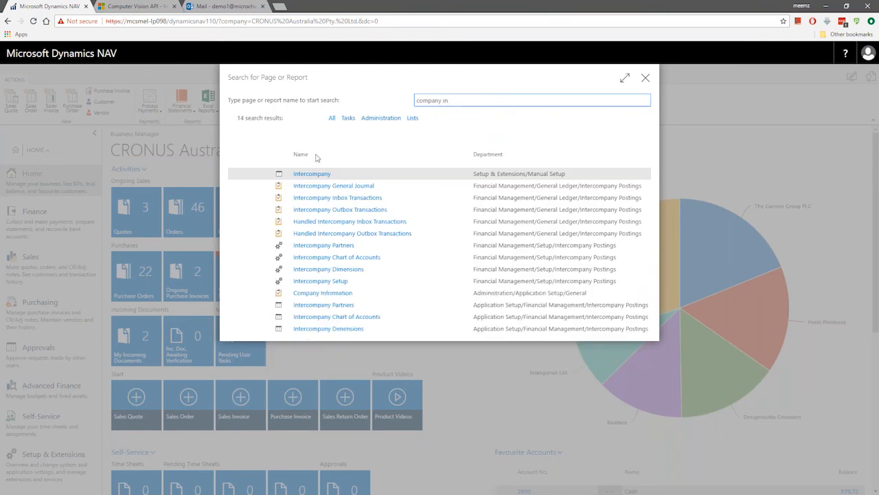
{"action": "left_click", "coordinate": [336, 294]}
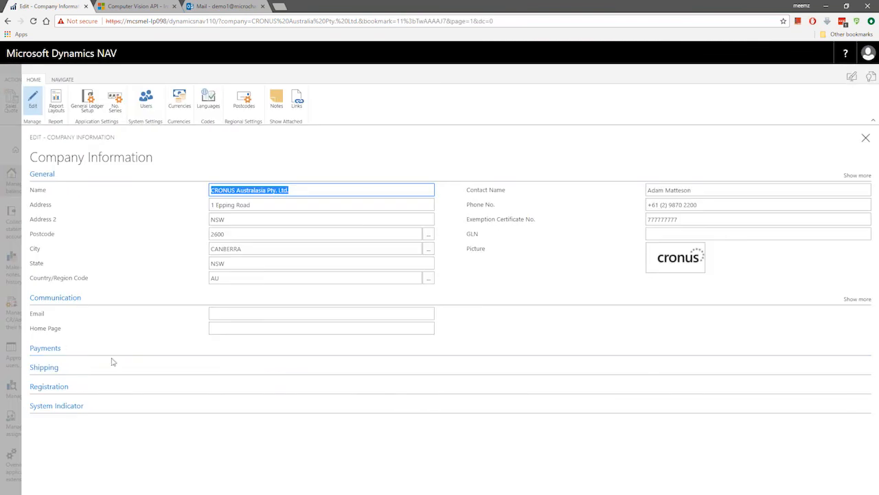
{"action": "left_click", "coordinate": [855, 297]}
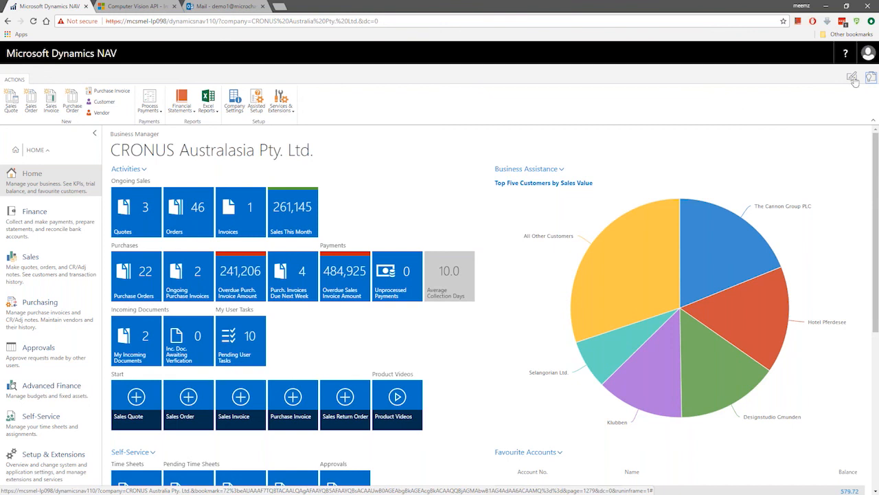
Open the Service Connections list, examine the OCR Service Setup, and return to the home page
{"action": "left_click", "coordinate": [281, 101]}
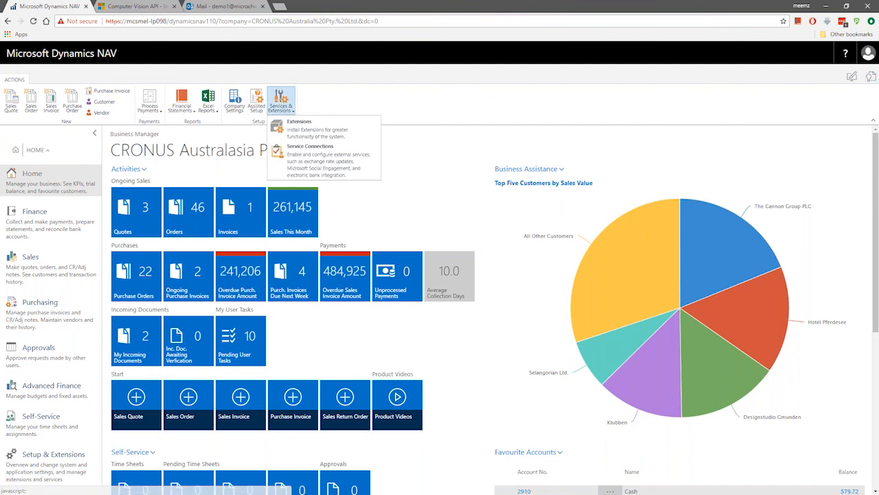
{"action": "left_click", "coordinate": [323, 156]}
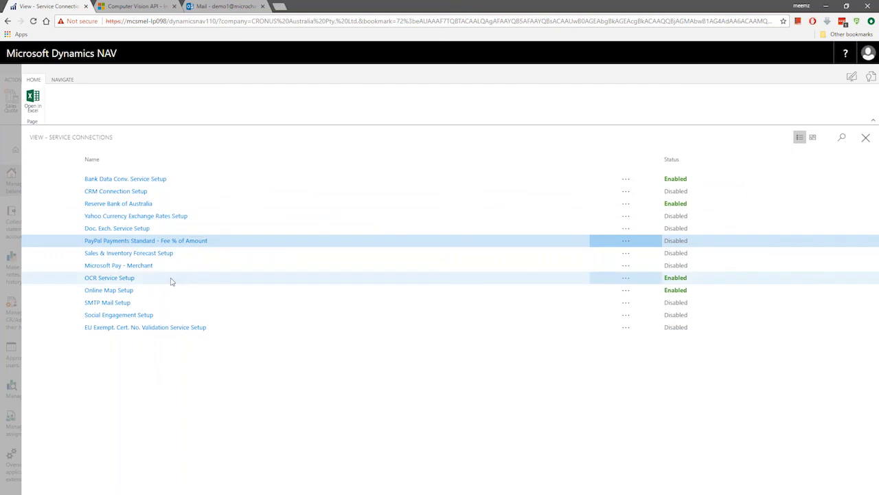
{"action": "left_click", "coordinate": [123, 282]}
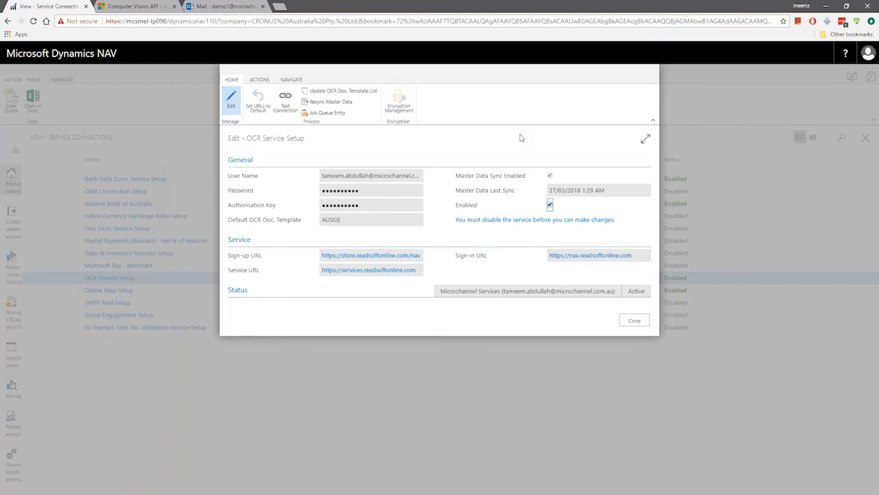
{"action": "key", "text": "Escape"}
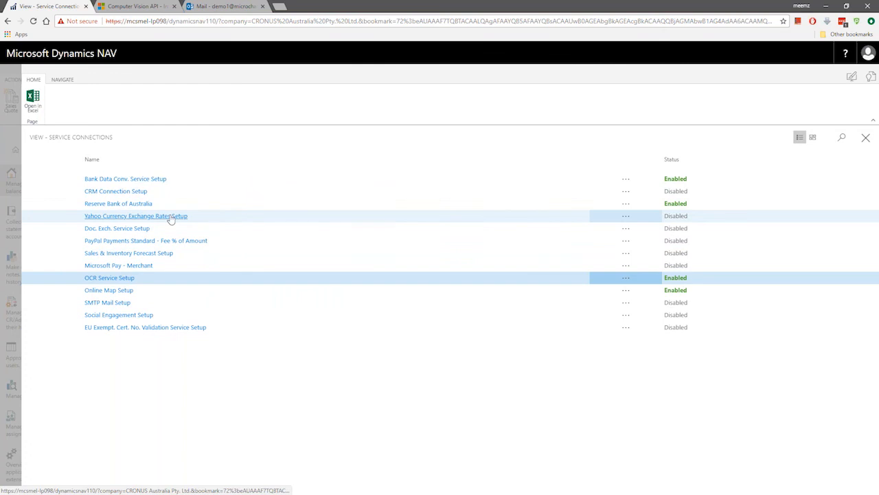
{"action": "left_click", "coordinate": [866, 138]}
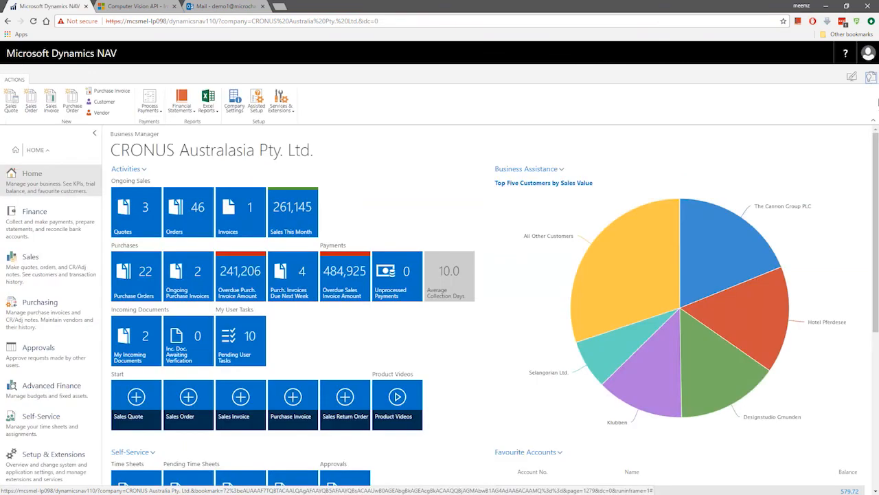
Search the pages and reports for "assist" and open the Assisted Setup list from Setup & Extensions
{"action": "left_click", "coordinate": [870, 77]}
{"action": "type", "text": "assist"}
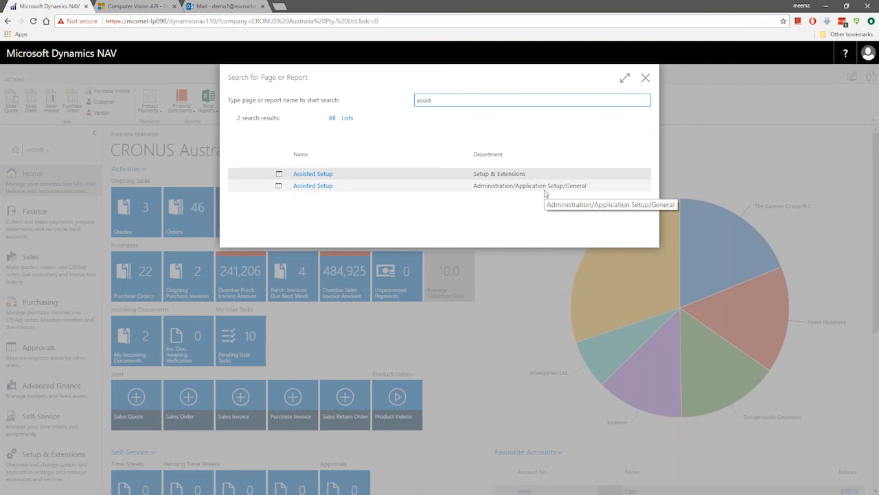
{"action": "left_click", "coordinate": [322, 174]}
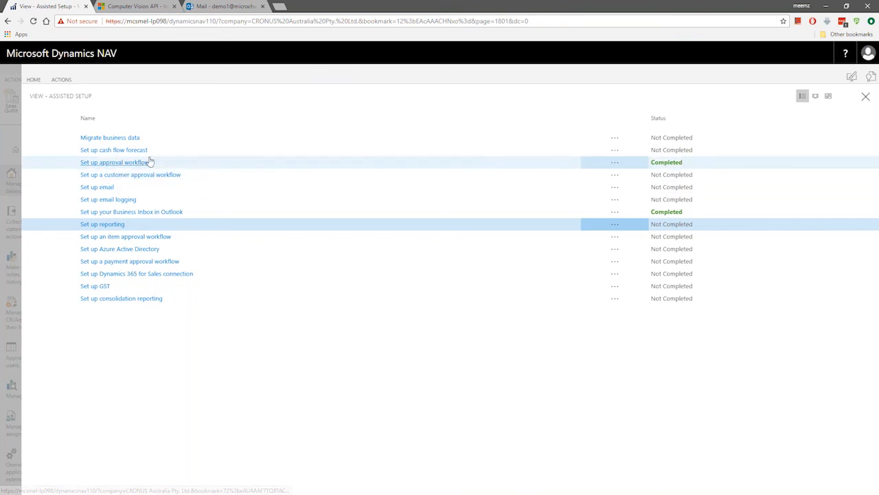
Rerun the approval workflows guide for Purchase Invoice Approval, review the Approval User Setup, and finish using the existing setup
{"action": "left_click", "coordinate": [146, 162]}
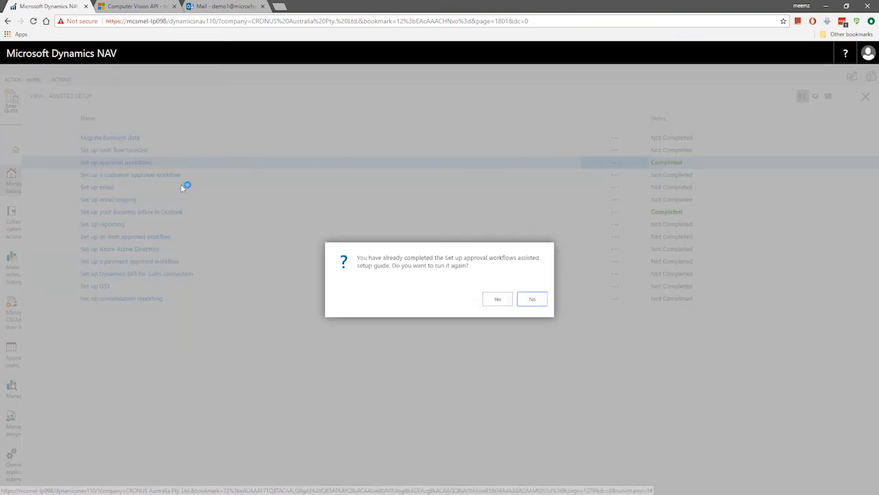
{"action": "left_click", "coordinate": [496, 301]}
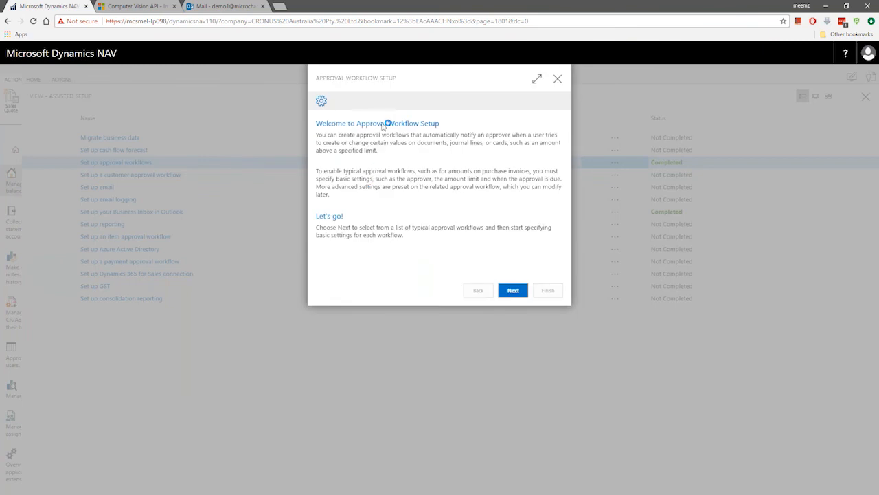
{"action": "left_click", "coordinate": [520, 288]}
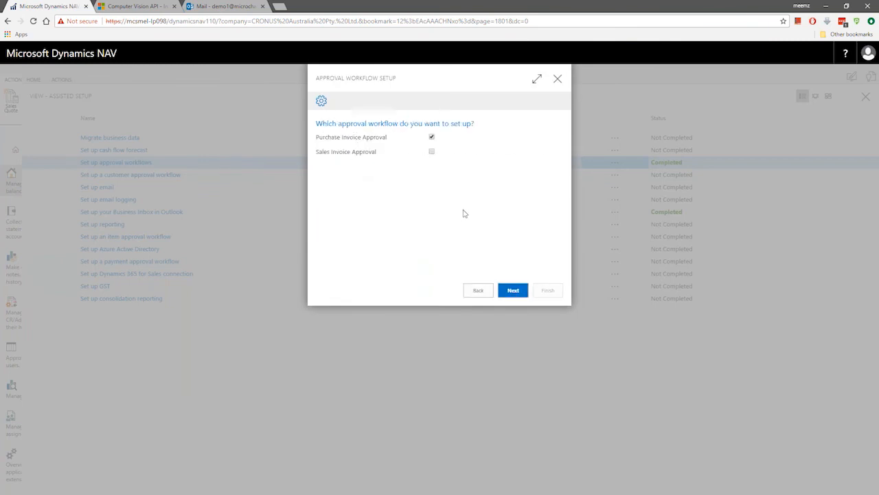
{"action": "left_click", "coordinate": [512, 290]}
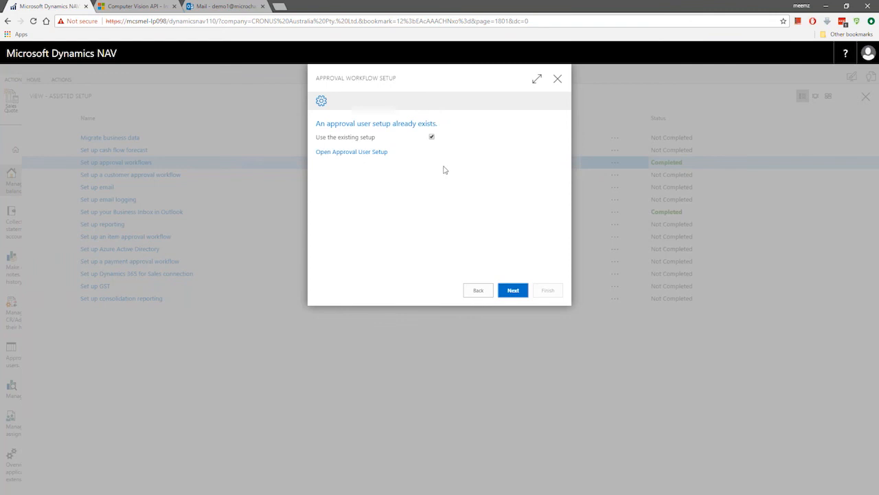
{"action": "left_click", "coordinate": [359, 152]}
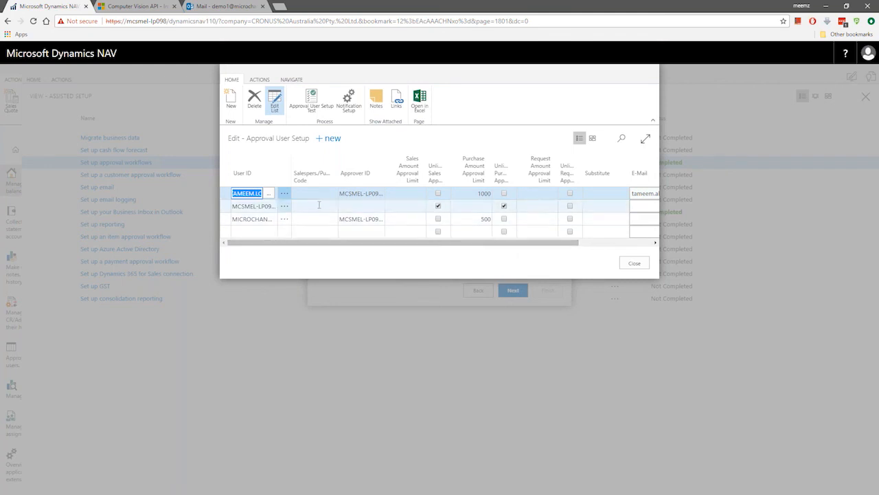
{"action": "left_click", "coordinate": [632, 264]}
{"action": "left_click", "coordinate": [515, 291]}
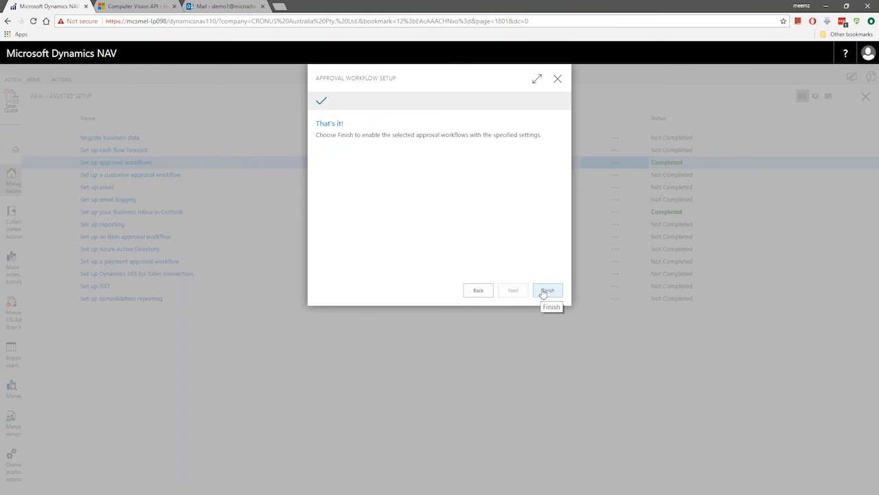
{"action": "left_click", "coordinate": [546, 293]}
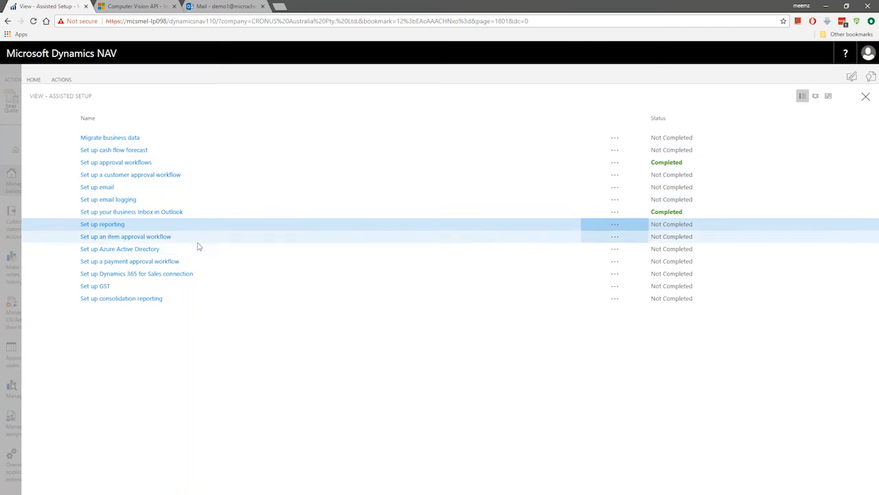
Close Assisted Setup, search the pages for "assiste", and open the Assisted Setup entry under Administration/Application Setup/General
{"action": "left_click", "coordinate": [865, 96]}
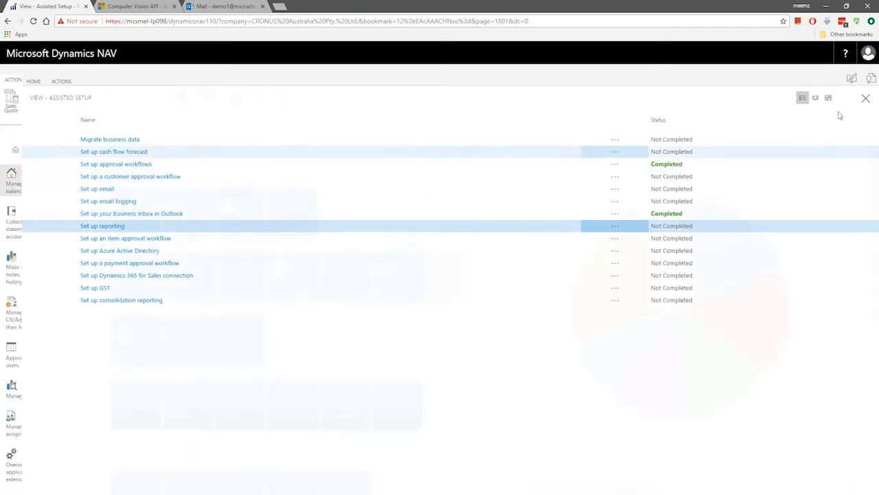
{"action": "left_click", "coordinate": [871, 76]}
{"action": "type", "text": "a"}
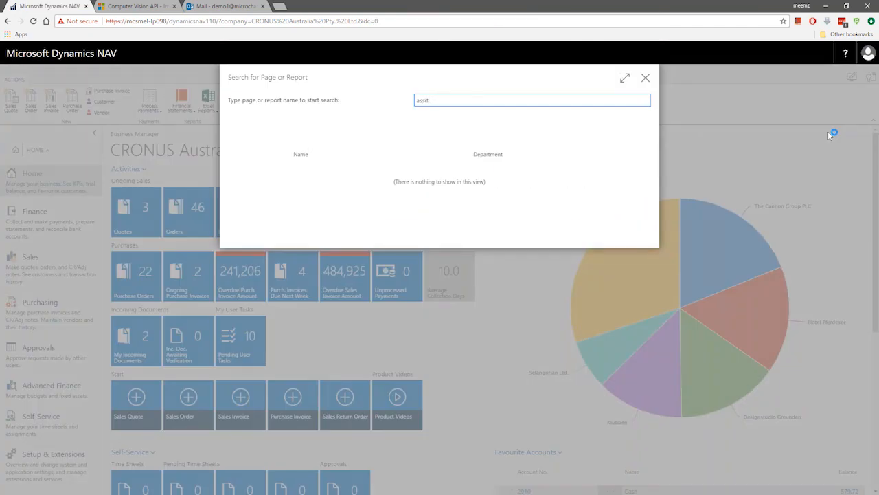
{"action": "type", "text": "ssiste"}
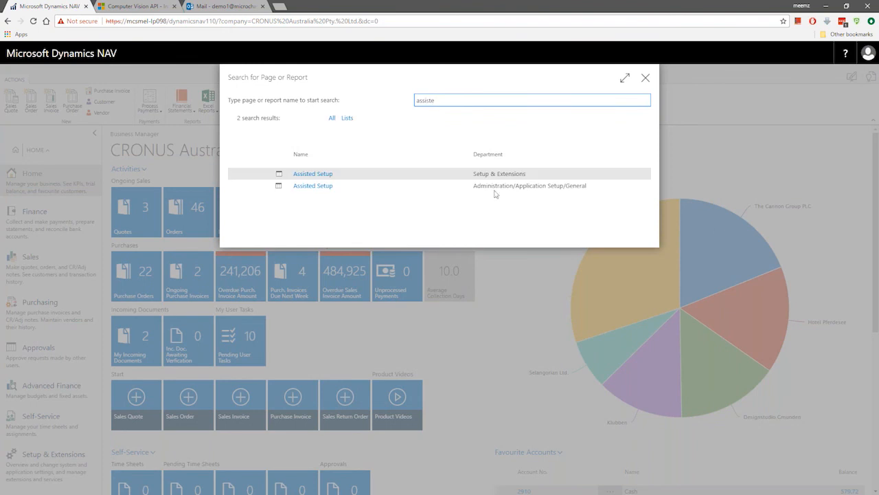
{"action": "left_click", "coordinate": [313, 185]}
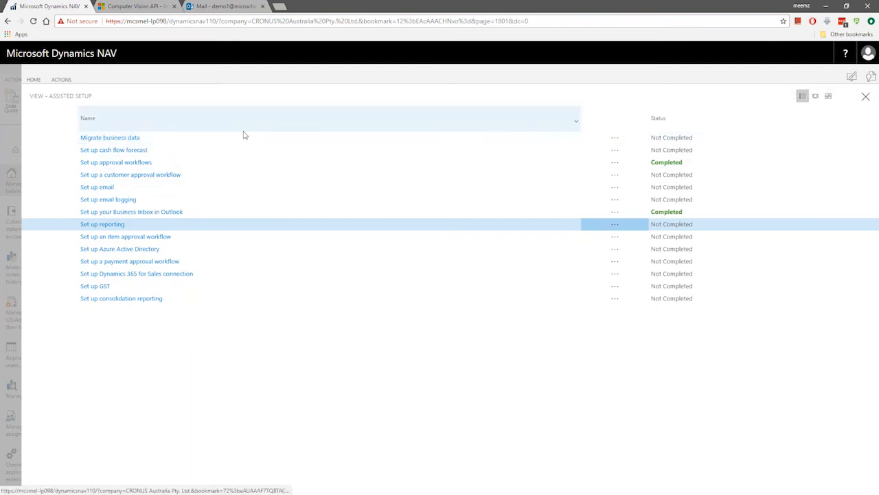
Walk through the Migrate business data guide with Import from Excel as far as the file upload, and exit without importing
{"action": "left_click", "coordinate": [119, 139]}
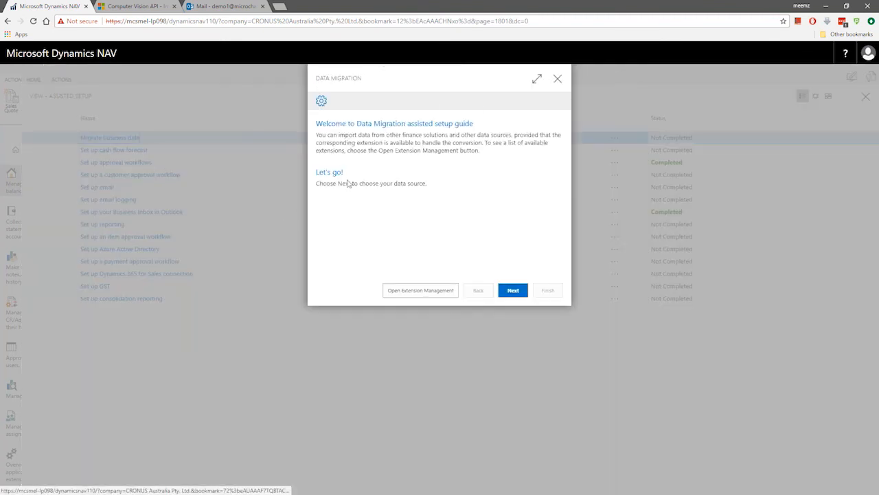
{"action": "left_click", "coordinate": [511, 291]}
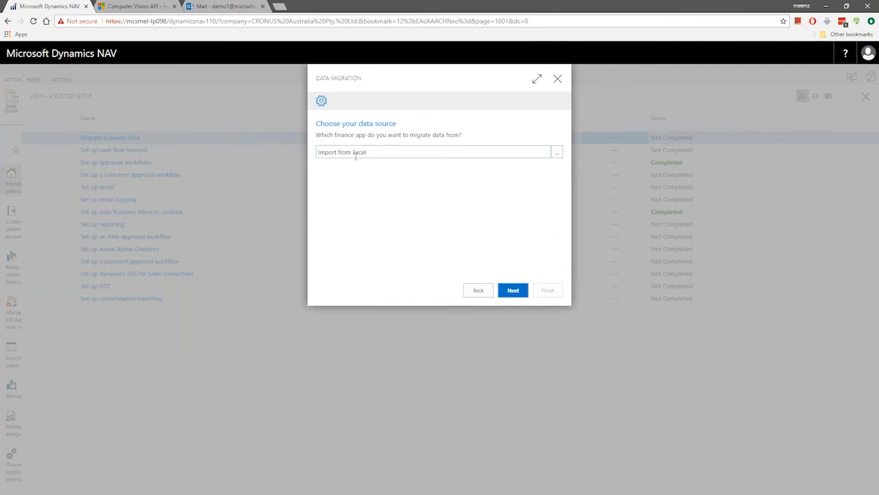
{"action": "left_click", "coordinate": [513, 290]}
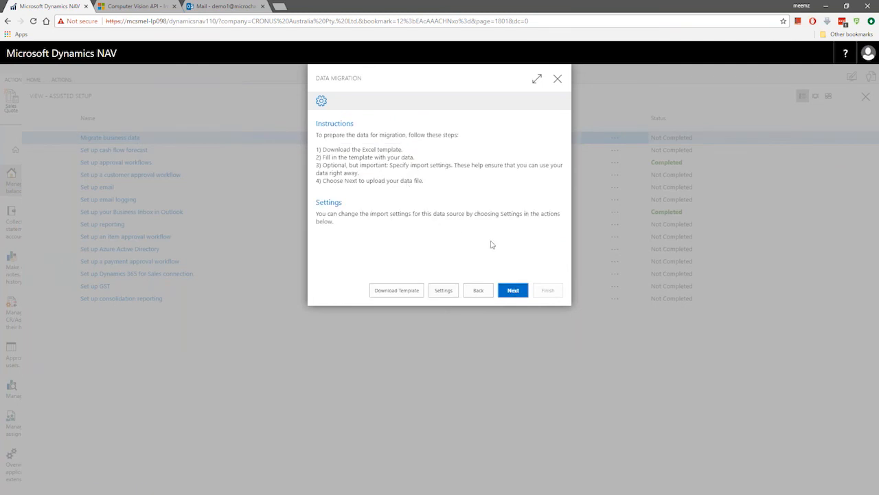
{"action": "left_click", "coordinate": [514, 289]}
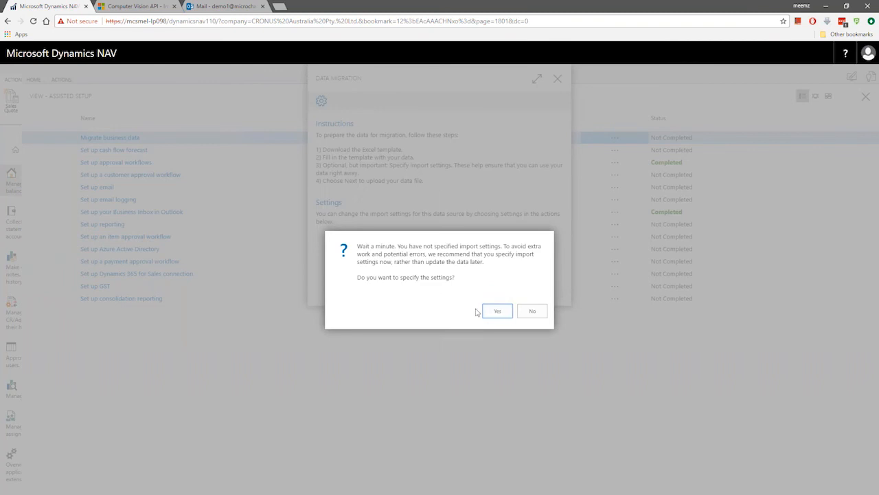
{"action": "left_click", "coordinate": [496, 312]}
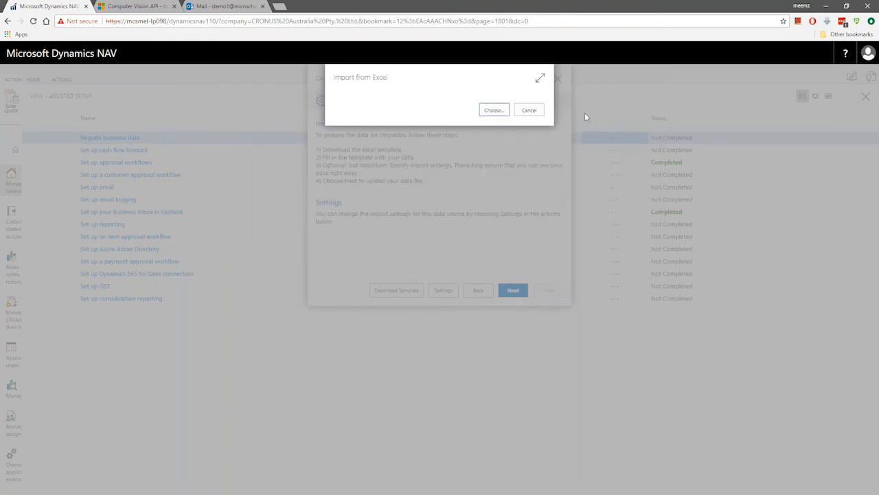
{"action": "left_click", "coordinate": [530, 110]}
{"action": "left_click", "coordinate": [558, 78]}
{"action": "left_click", "coordinate": [496, 303]}
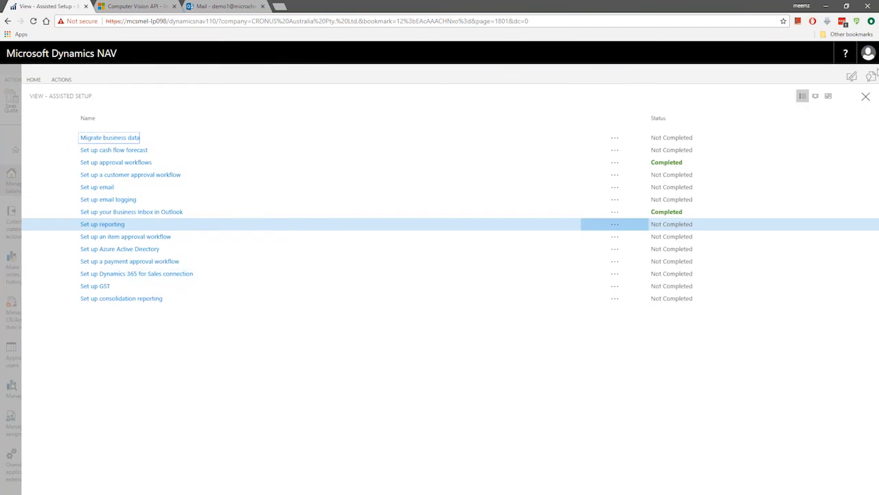
Search the pages for "assiste", check the department of the second Assisted Setup entry, and return to the home page
{"action": "left_click", "coordinate": [870, 78]}
{"action": "type", "text": "a"}
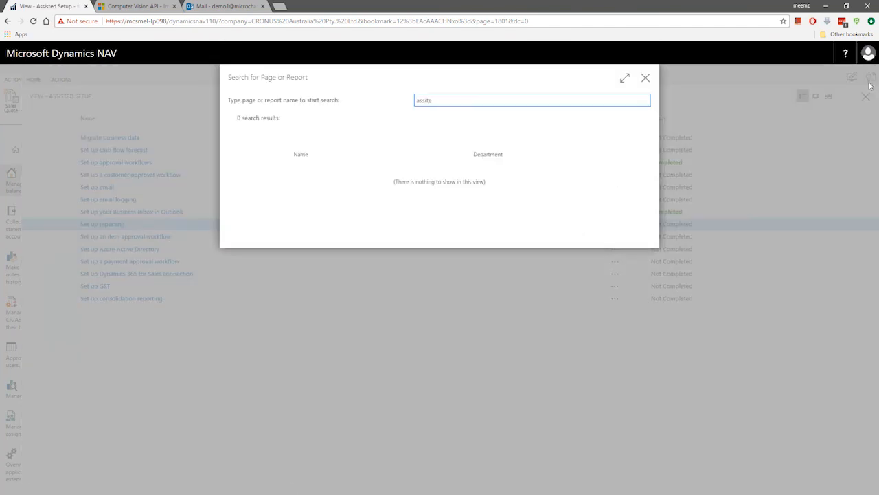
{"action": "type", "text": "s"}
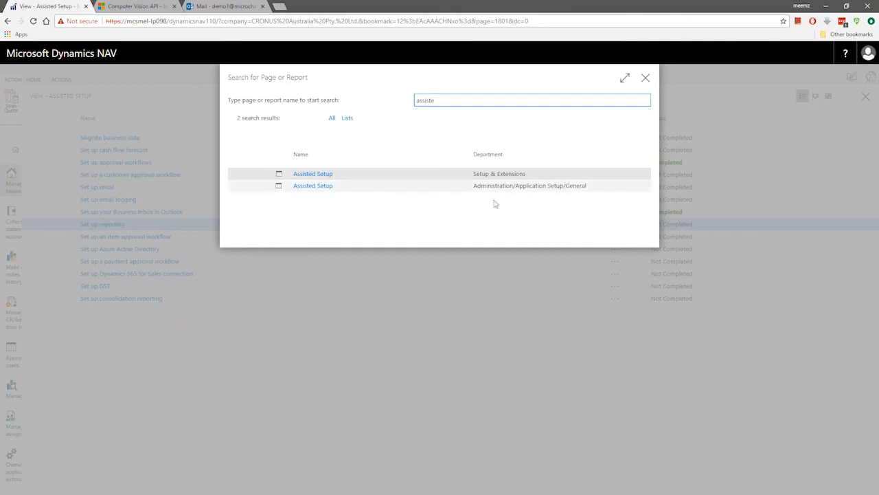
{"action": "left_click", "coordinate": [546, 186]}
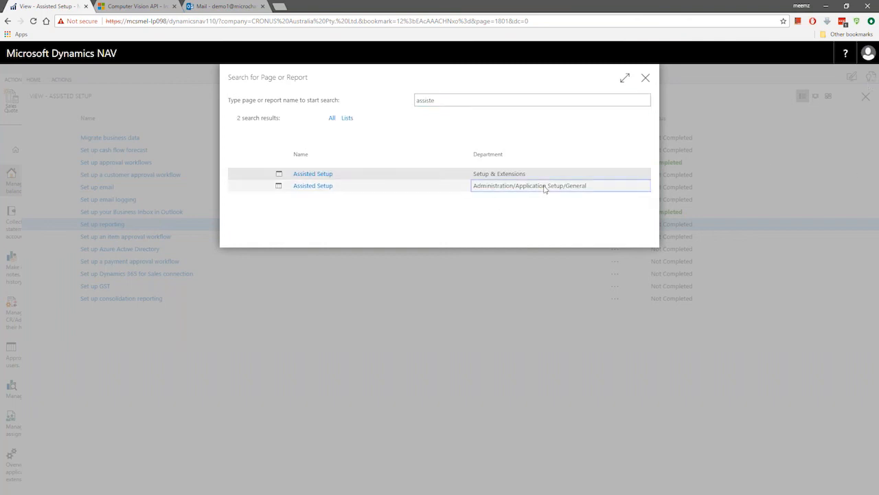
{"action": "key", "text": "Escape"}
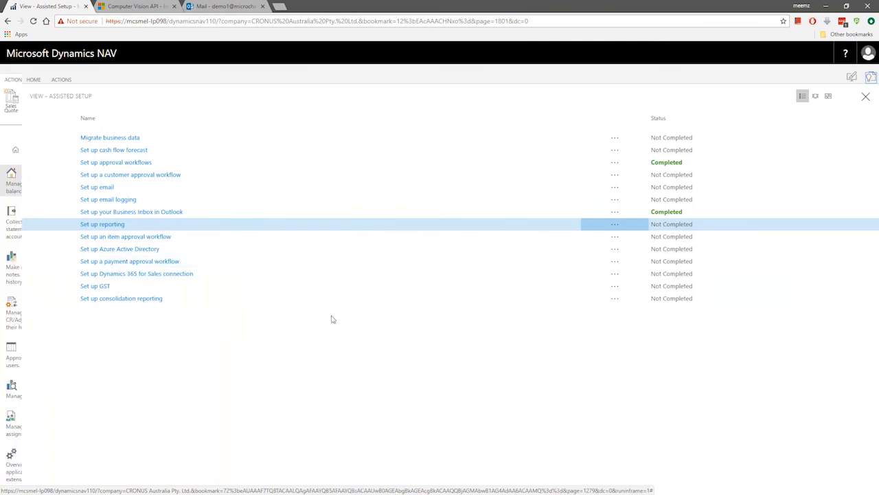
{"action": "key", "text": "Escape"}
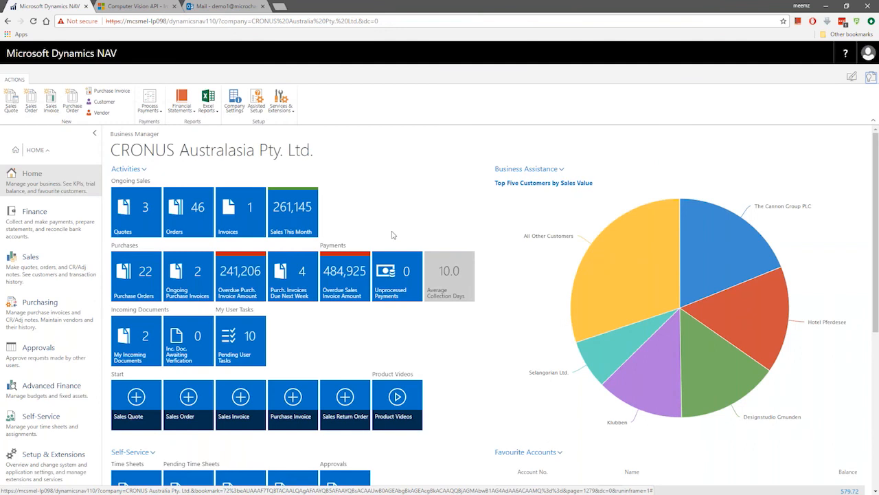
Switch to Outlook, point out the invoice number in the balance request email, and open the message's Microsoft Dynamics NAV add-in
{"action": "left_click", "coordinate": [218, 7]}
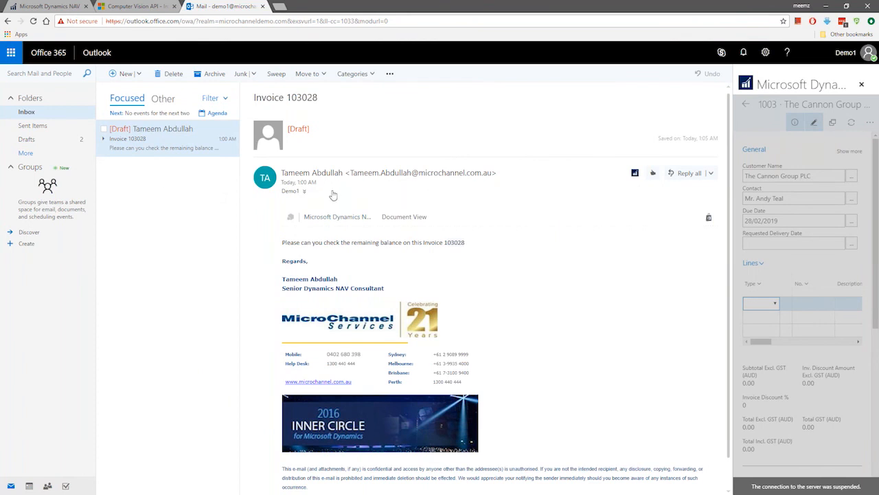
{"action": "left_click_drag", "start_coordinate": [467, 243], "coordinate": [408, 244]}
{"action": "left_click", "coordinate": [465, 262]}
{"action": "left_click", "coordinate": [338, 217]}
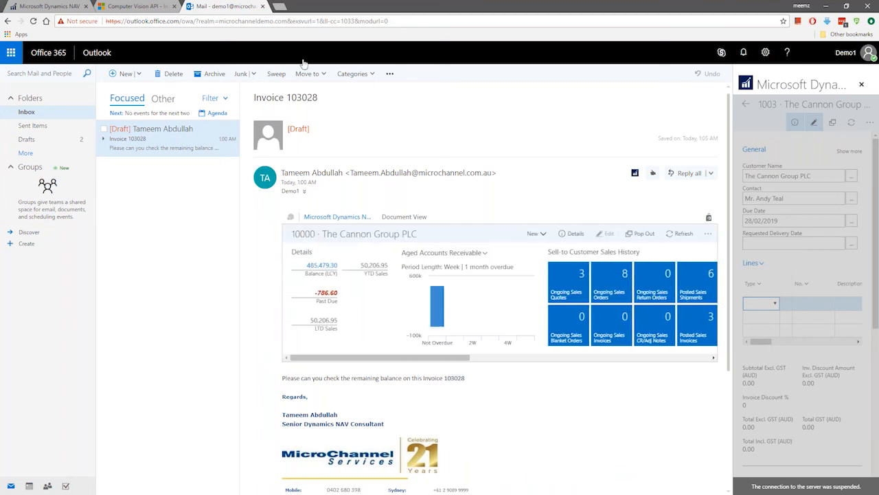
Glance at the Dynamics NAV home page, return to Outlook, view The Cannon Group PLC's ongoing sales quotes, and go back to its overview
{"action": "left_click", "coordinate": [42, 5]}
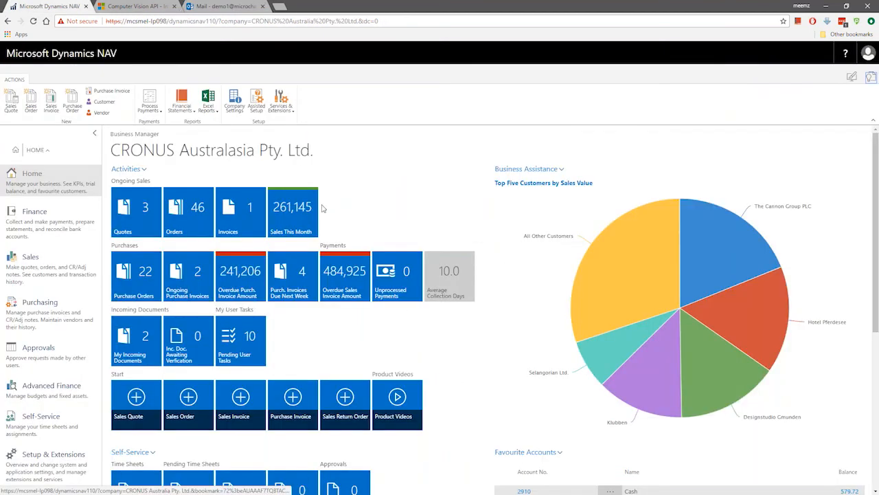
{"action": "left_click", "coordinate": [241, 5]}
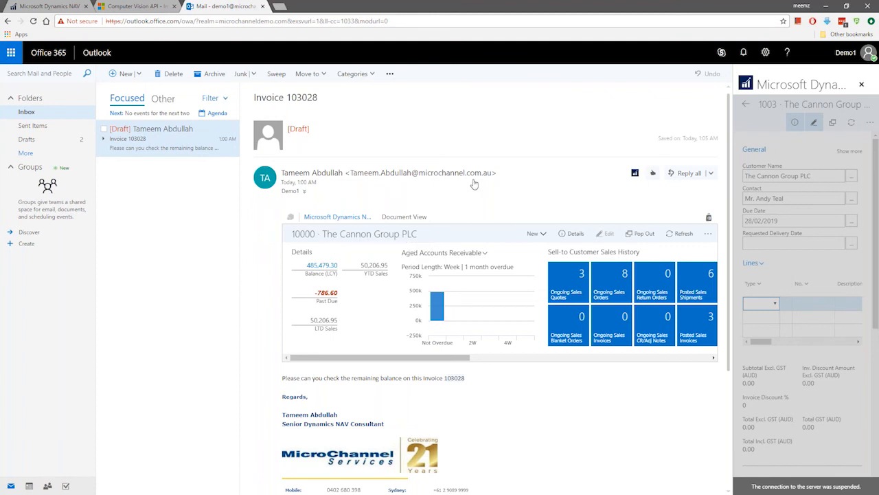
{"action": "mouse_move", "coordinate": [445, 357]}
{"action": "left_mouse_down"}
{"action": "mouse_move", "coordinate": [657, 364]}
{"action": "mouse_move", "coordinate": [448, 369]}
{"action": "left_mouse_up"}
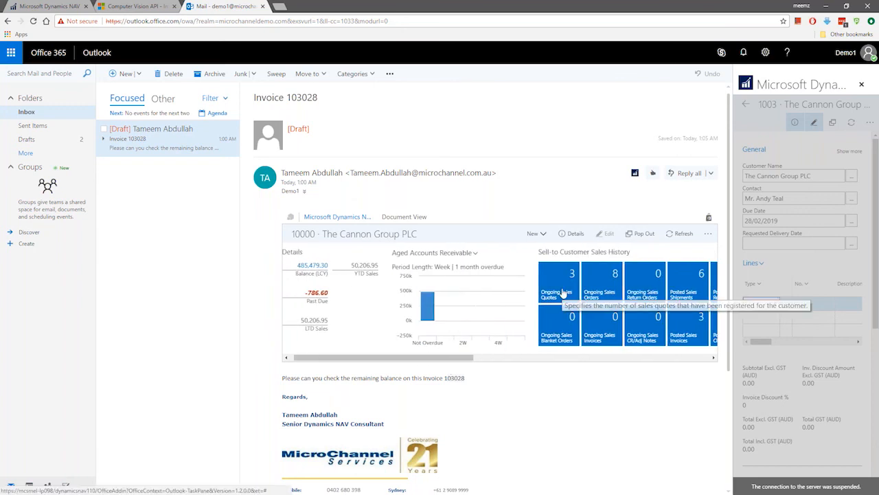
{"action": "left_click", "coordinate": [564, 292]}
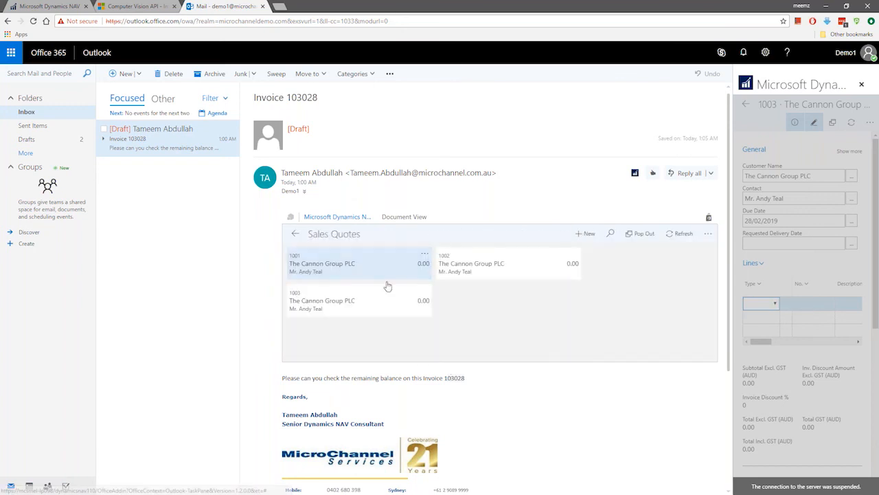
{"action": "left_click", "coordinate": [295, 234]}
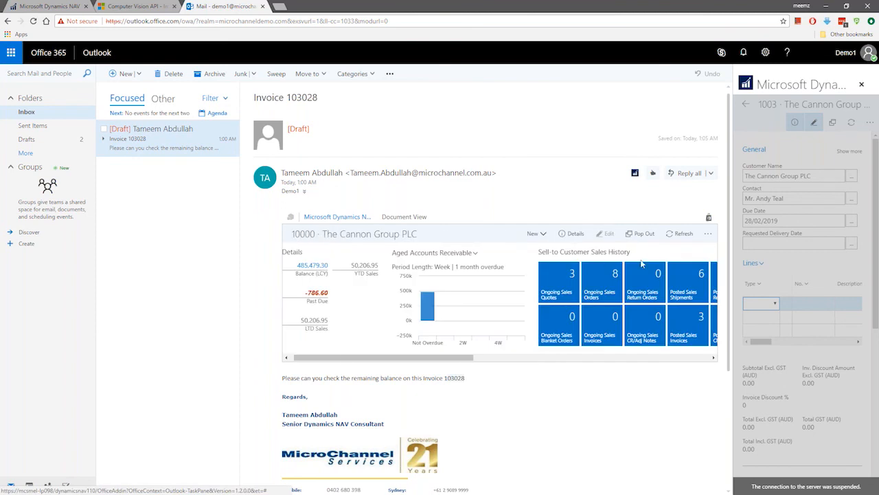
Examine The Cannon Group PLC's dimensions, the new document options, and the customer statistics in the Outlook add-in
{"action": "left_click_drag", "start_coordinate": [418, 357], "coordinate": [690, 360]}
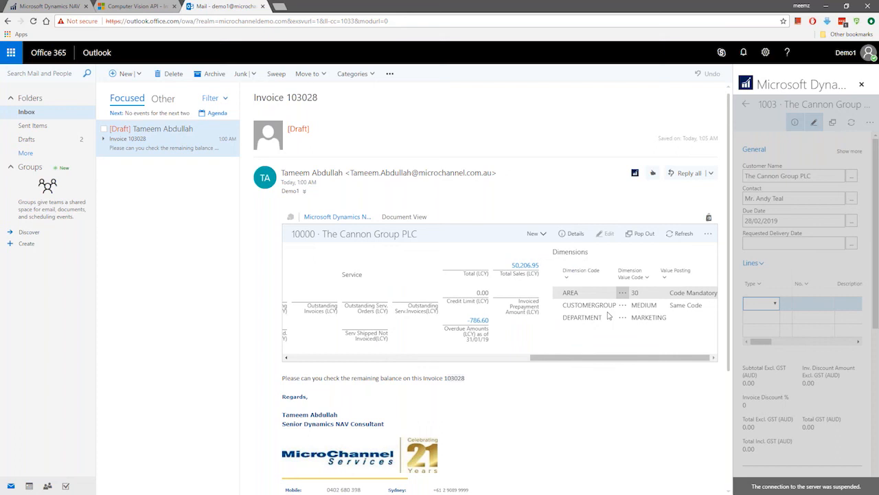
{"action": "left_click", "coordinate": [536, 233]}
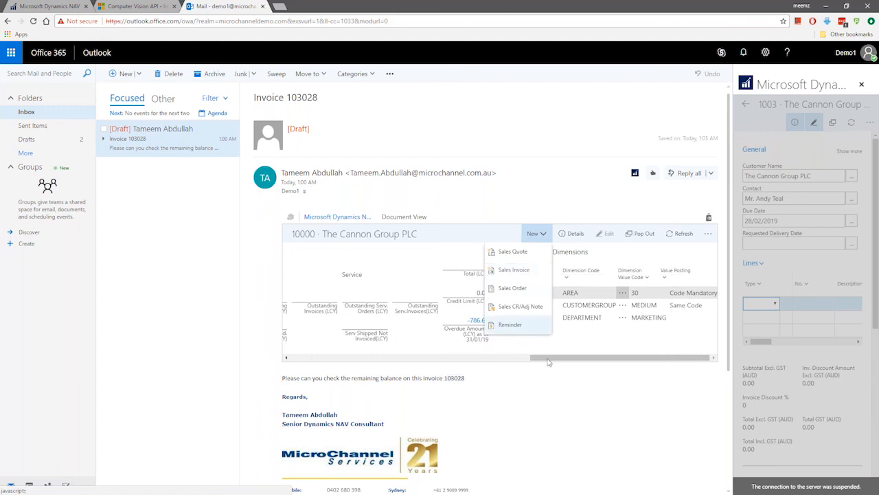
{"action": "left_click_drag", "start_coordinate": [599, 361], "coordinate": [550, 358]}
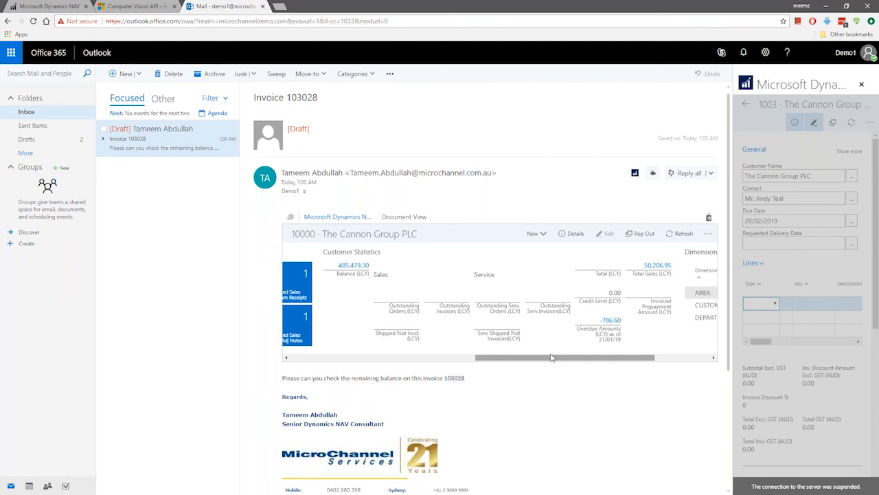
{"action": "left_click_drag", "start_coordinate": [549, 358], "coordinate": [325, 360]}
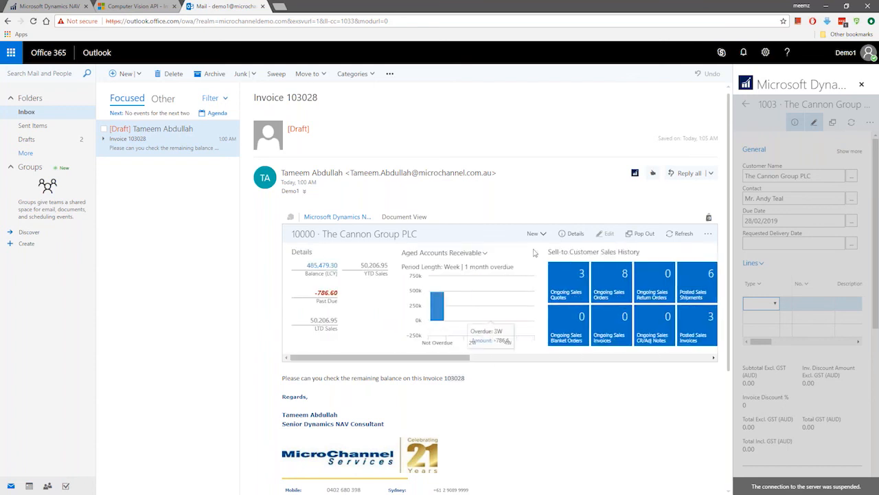
Create a new sales quote for The Cannon Group PLC from the Outlook add-in, declining the suggested line items
{"action": "left_click", "coordinate": [536, 233]}
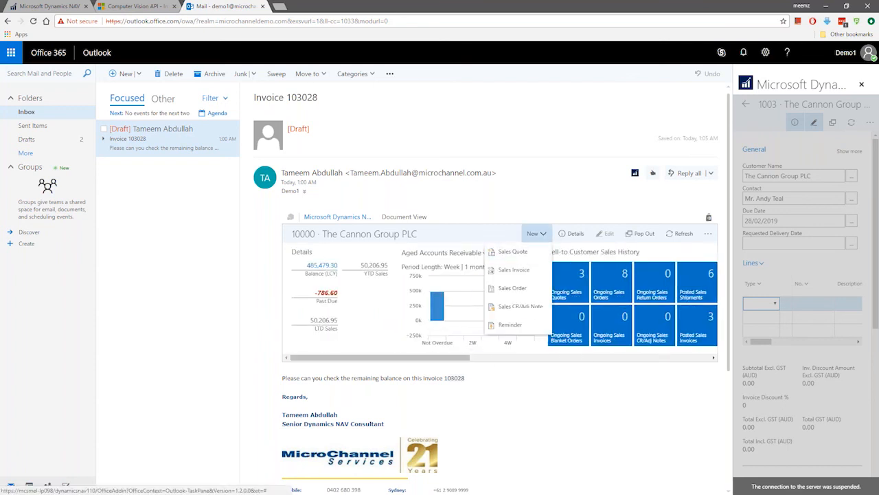
{"action": "left_click", "coordinate": [522, 254]}
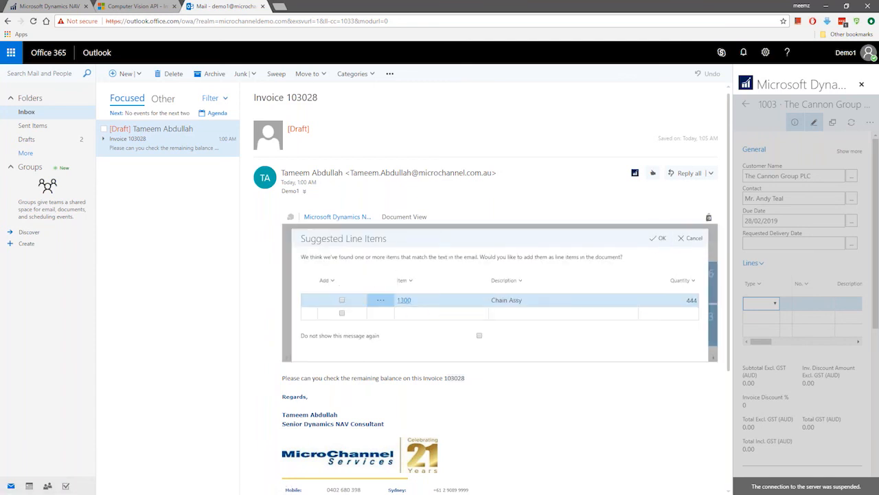
{"action": "left_click", "coordinate": [694, 239]}
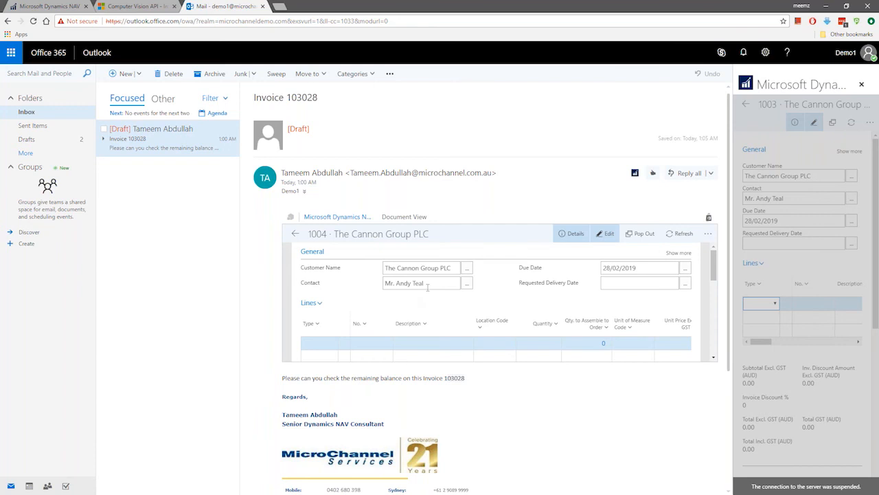
Add a G/L Account line to the sales quote using account 6710, Consulting Fees - Dom
{"action": "left_click", "coordinate": [318, 345]}
{"action": "left_click", "coordinate": [323, 365]}
{"action": "left_click", "coordinate": [376, 341]}
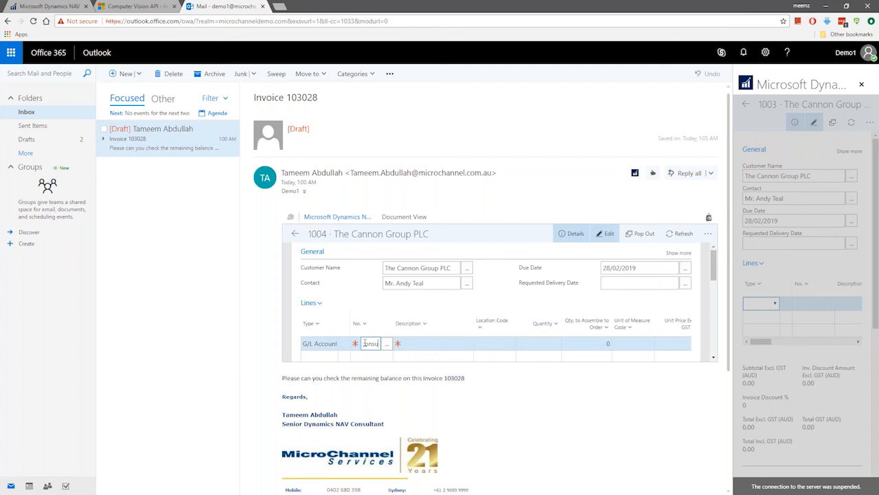
{"action": "type", "text": "consul"}
{"action": "key", "text": "Tab"}
{"action": "left_click", "coordinate": [387, 344]}
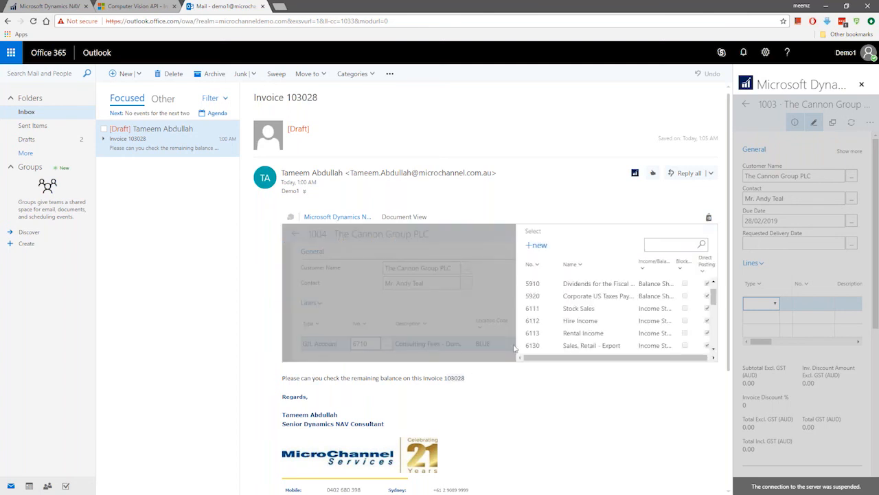
{"action": "left_click", "coordinate": [500, 348]}
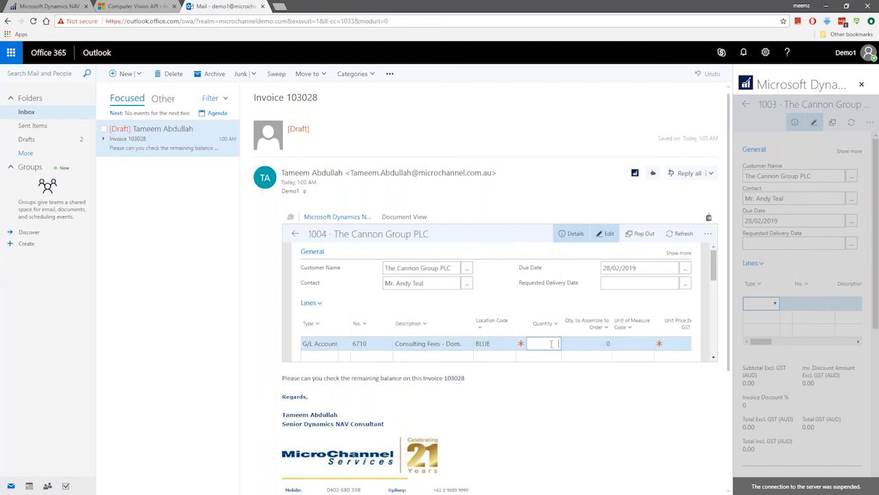
Set the consulting fees line's quantity to 1 and its unit price excluding GST to 100
{"action": "type", "text": "1"}
{"action": "key", "text": "Tab"}
{"action": "key", "text": "Tab"}
{"action": "type", "text": "100"}
{"action": "key", "text": "Tab"}
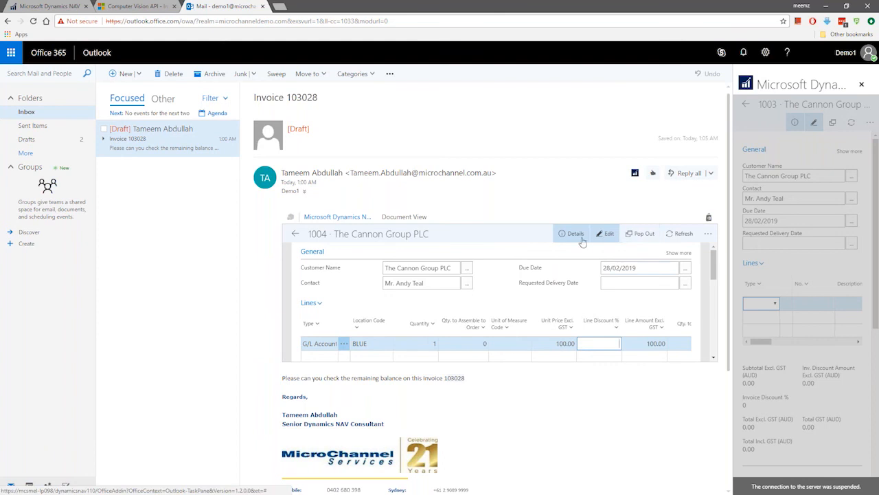
{"action": "left_click", "coordinate": [632, 282]}
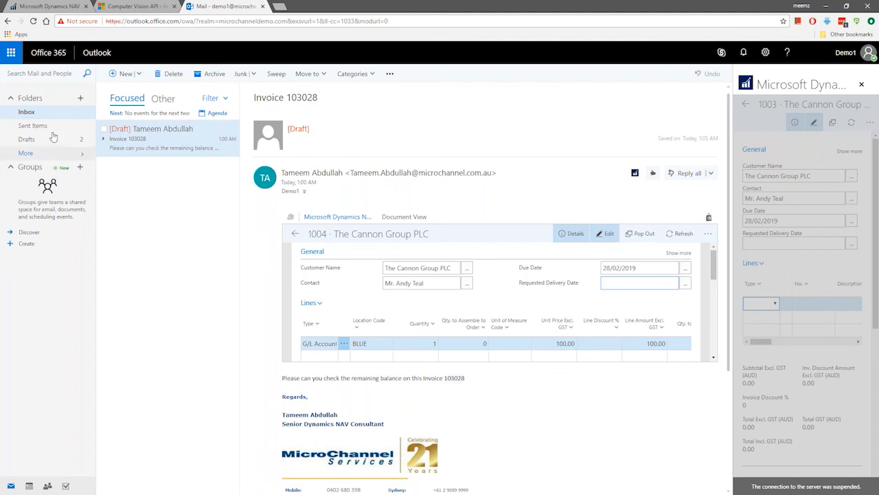
Return to Dynamics NAV, review the available Excel reports, and examine the Aged Accounts Payable template in Excel
{"action": "left_click", "coordinate": [64, 5]}
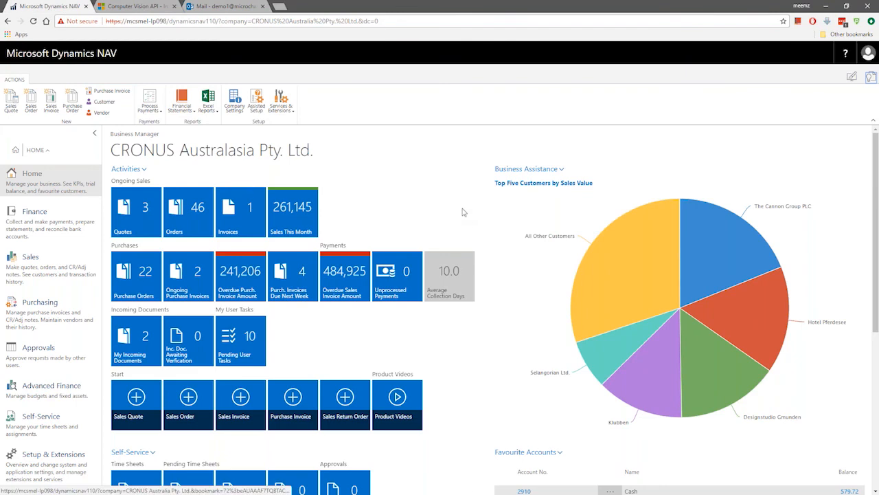
{"action": "left_click", "coordinate": [208, 100]}
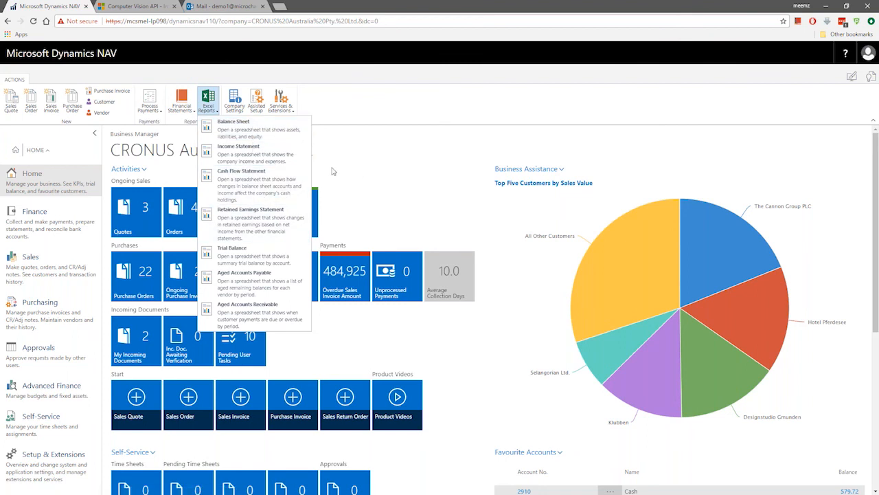
{"action": "key", "text": "alt+Tab"}
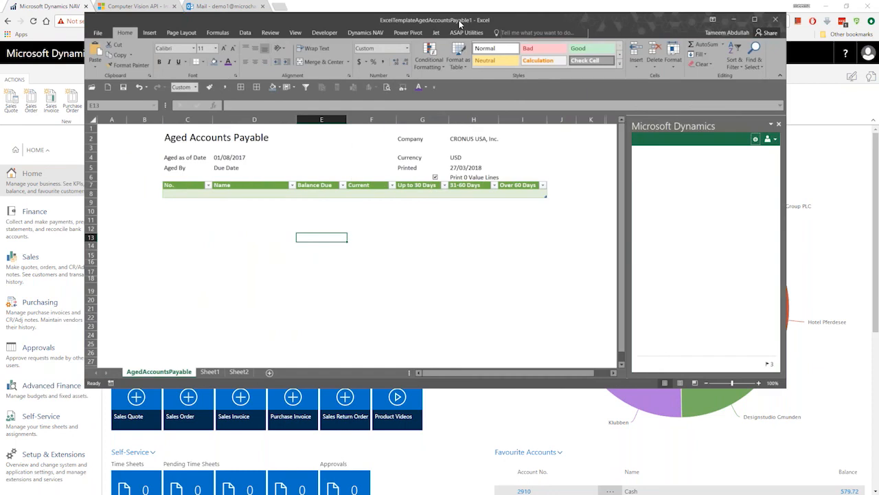
{"action": "left_click_drag", "start_coordinate": [460, 24], "coordinate": [431, 33]}
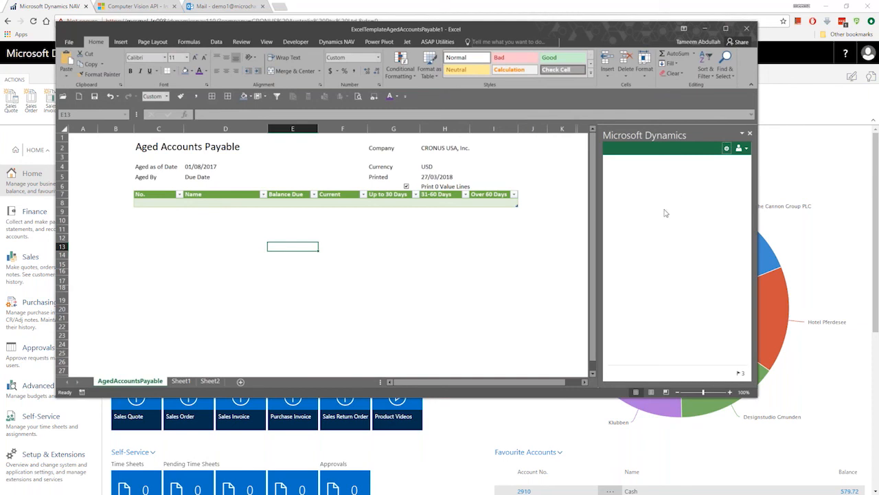
{"action": "left_click", "coordinate": [159, 202]}
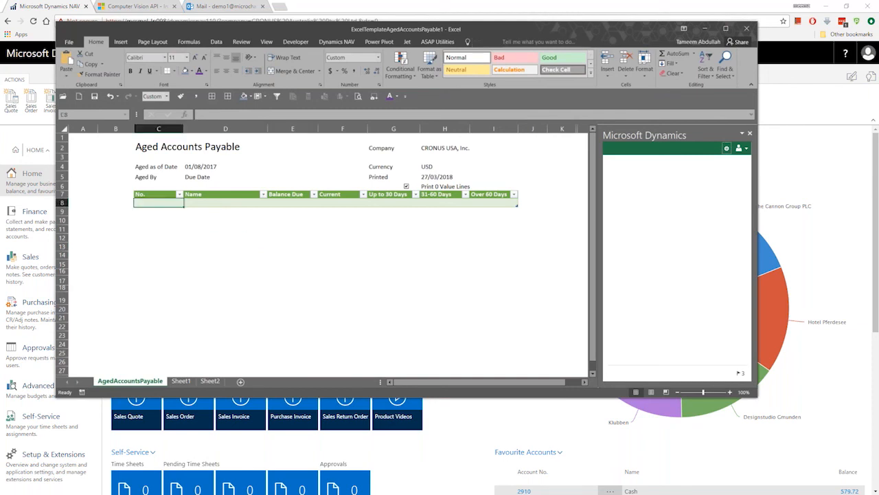
{"action": "left_click", "coordinate": [445, 203]}
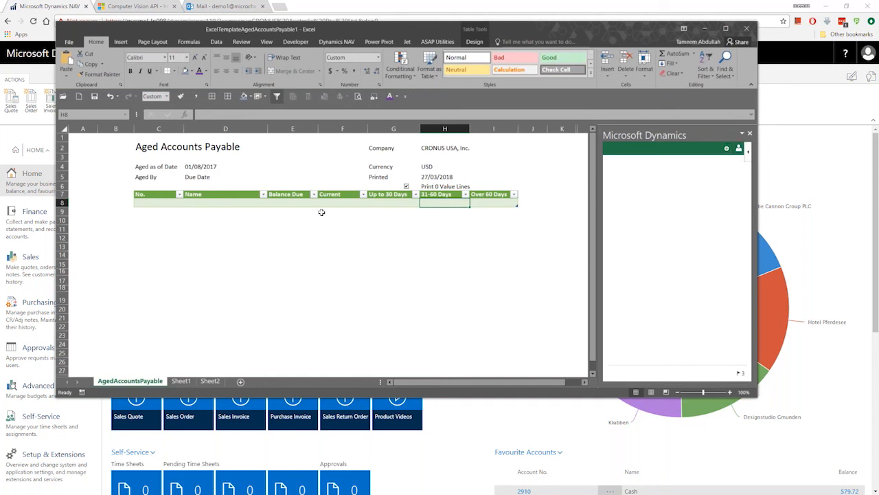
{"action": "left_click", "coordinate": [704, 30]}
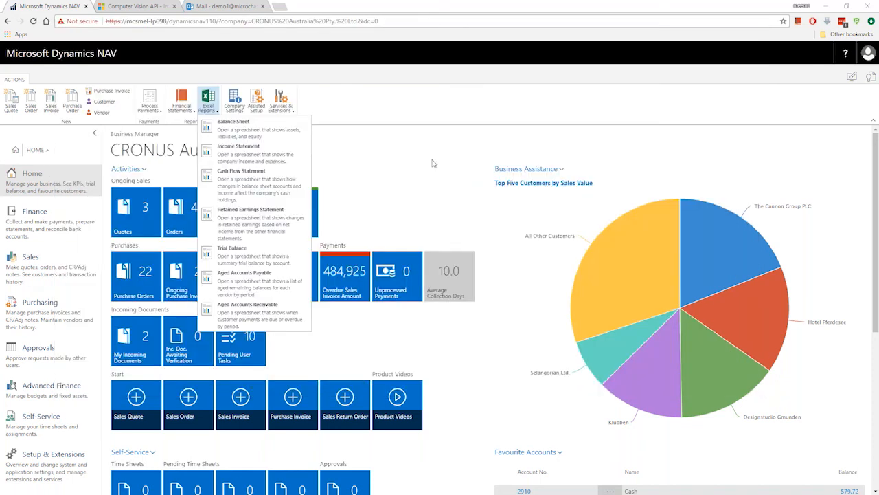
{"action": "left_click", "coordinate": [208, 116]}
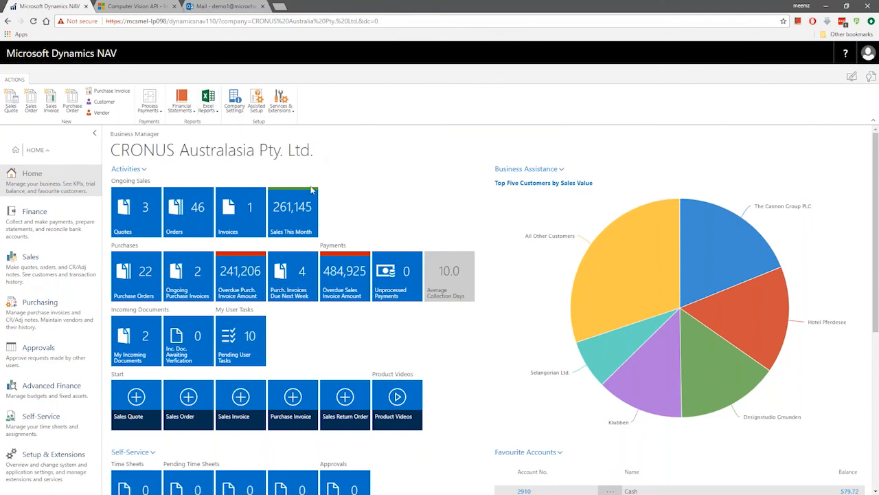
Search the web client's pages for "sales or" and open the Sales Orders list
{"action": "key", "text": "alt+Tab"}
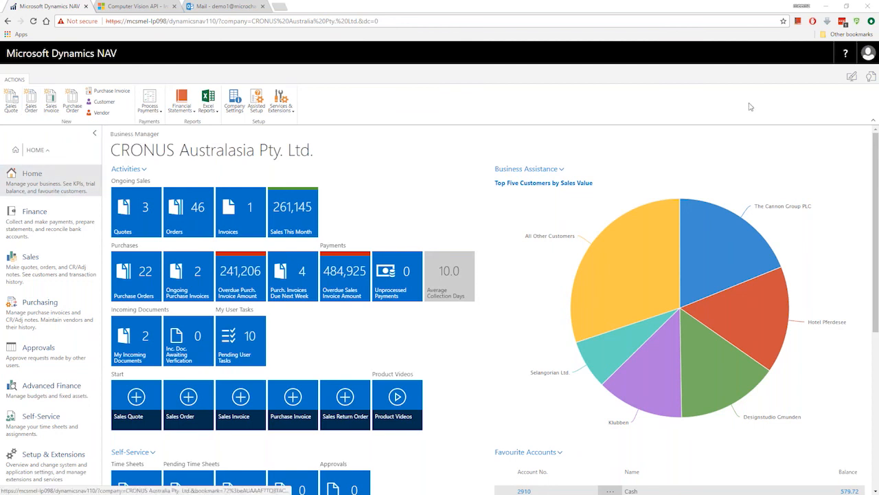
{"action": "left_click", "coordinate": [871, 78]}
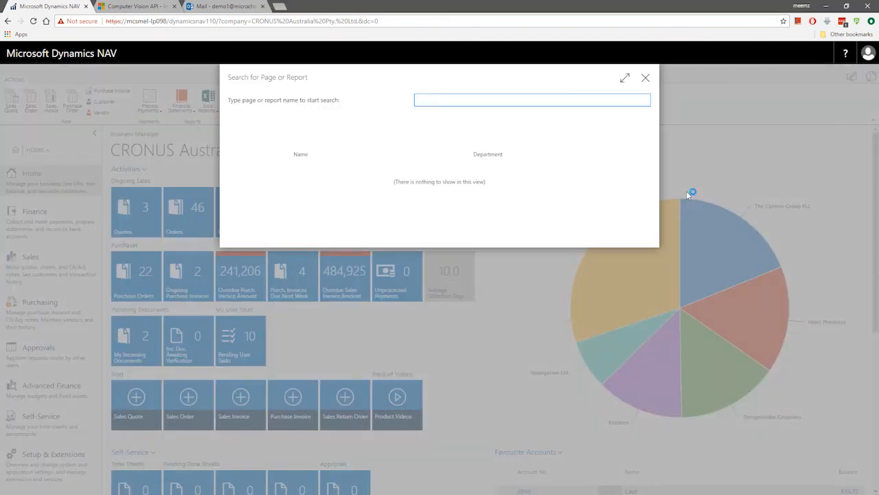
{"action": "type", "text": "sales or"}
{"action": "left_click", "coordinate": [328, 176]}
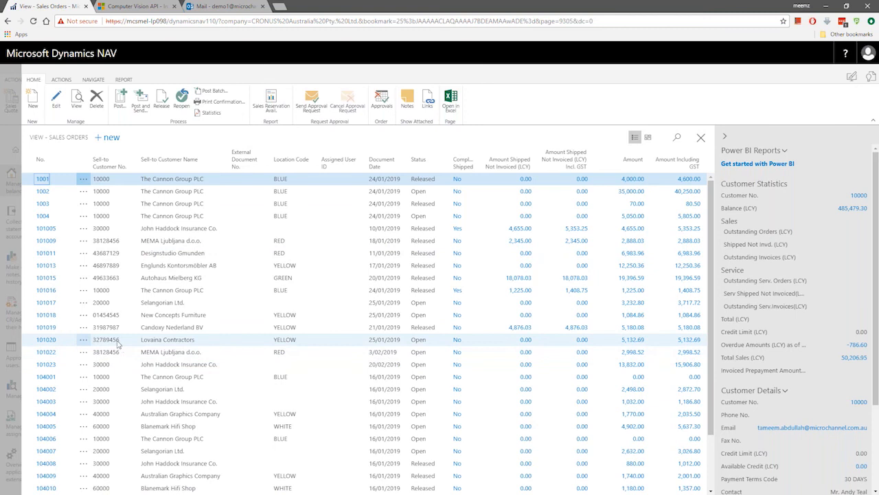
Switch to the Dynamics NAV Windows client and open Sales Orders from the Sales & Marketing department's Order Processing area
{"action": "key", "text": "alt+Tab"}
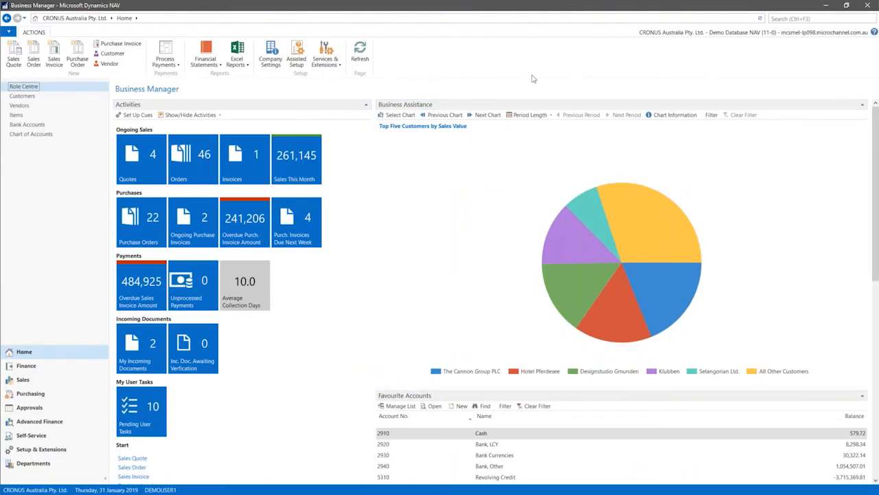
{"action": "left_click", "coordinate": [45, 468]}
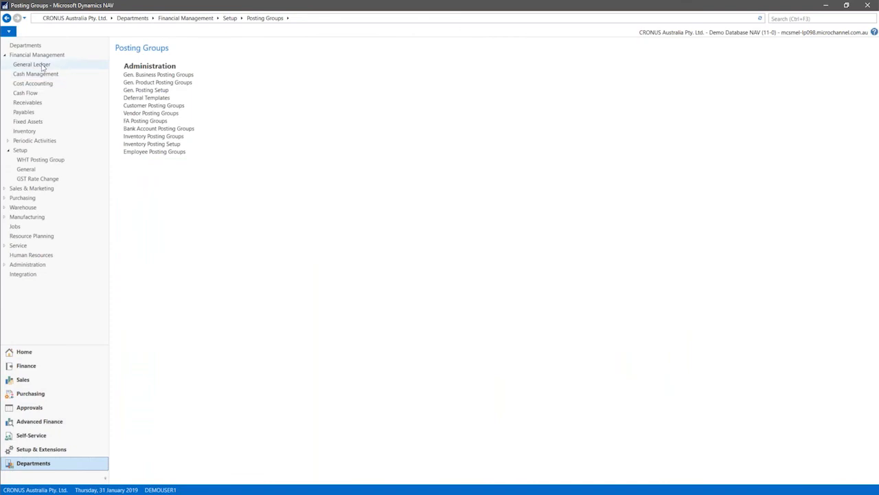
{"action": "left_click", "coordinate": [32, 189]}
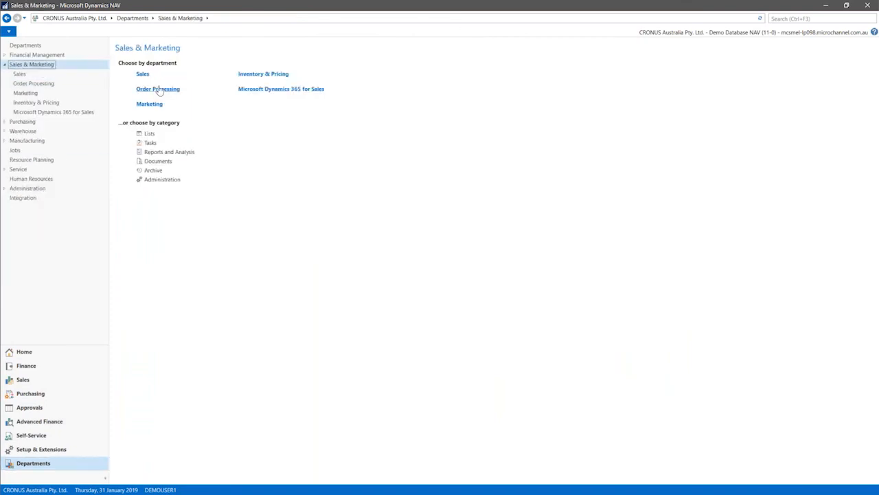
{"action": "left_click", "coordinate": [158, 88]}
{"action": "left_click", "coordinate": [139, 98]}
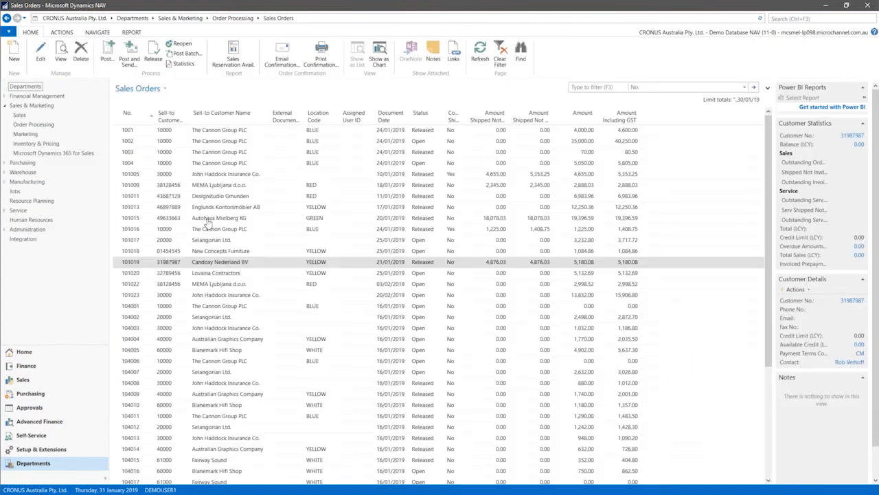
Select sales orders 1002, 101009 and 101015 to 101019, check the batch posting options, and post the selected orders directly
{"action": "left_click", "coordinate": [125, 140], "text": "ctrl"}
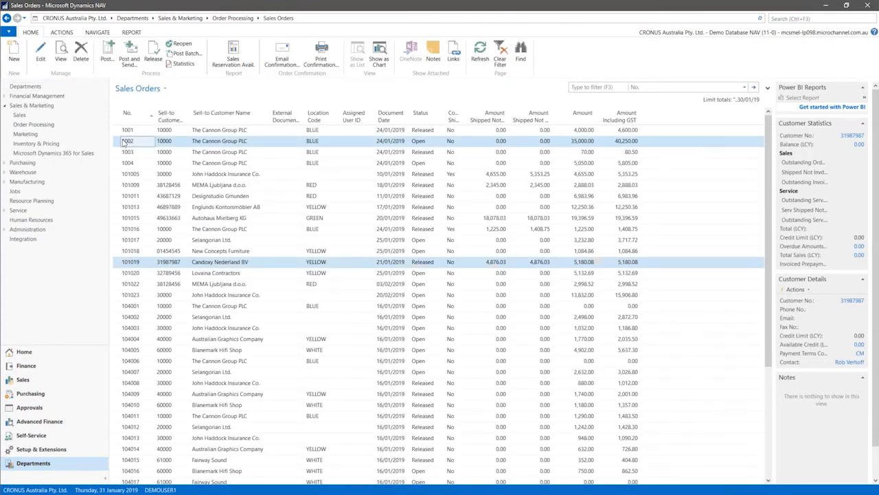
{"action": "left_click", "coordinate": [126, 184], "text": "ctrl"}
{"action": "left_click", "coordinate": [125, 218], "text": "ctrl"}
{"action": "left_click", "coordinate": [130, 250], "text": "shift"}
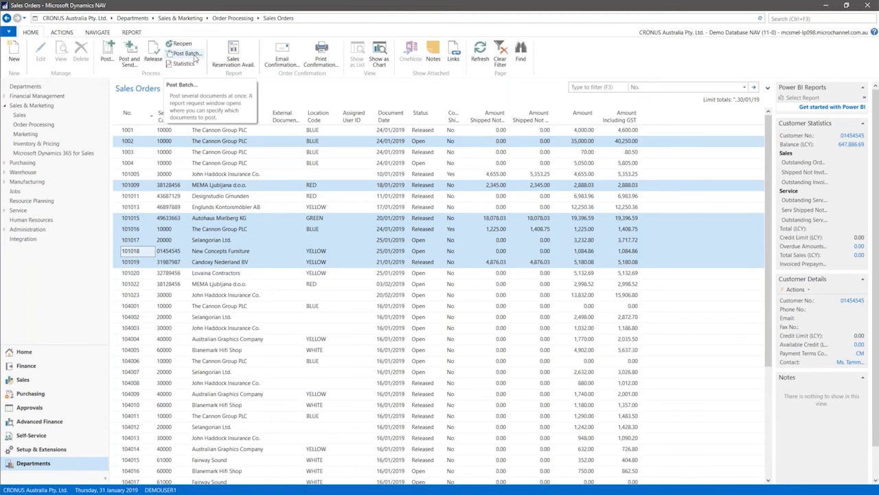
{"action": "left_click", "coordinate": [195, 56]}
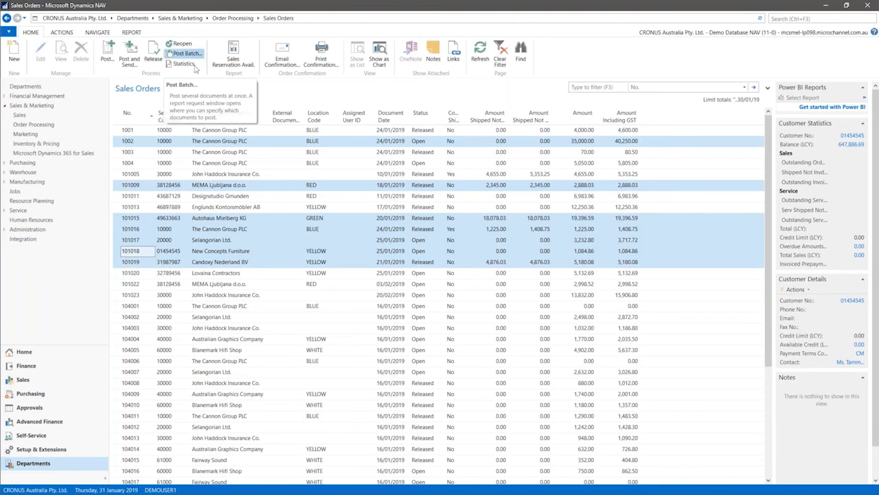
{"action": "left_click_drag", "start_coordinate": [237, 35], "coordinate": [516, 46]}
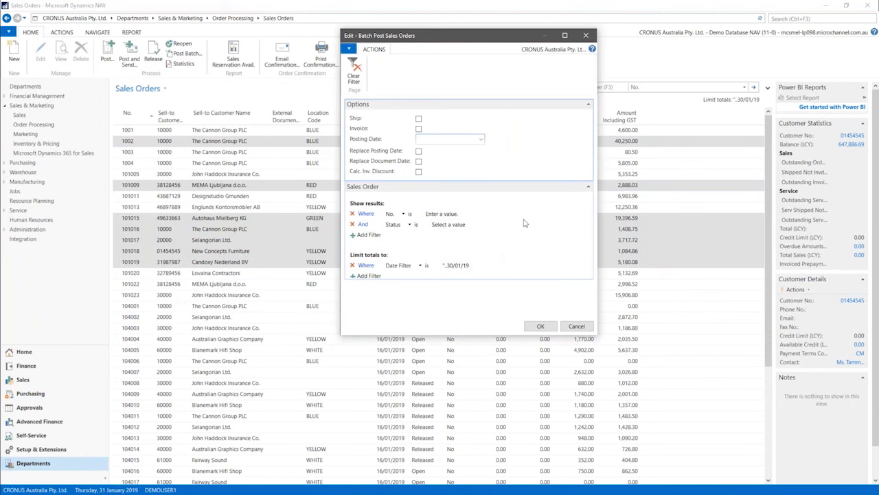
{"action": "left_click", "coordinate": [586, 36]}
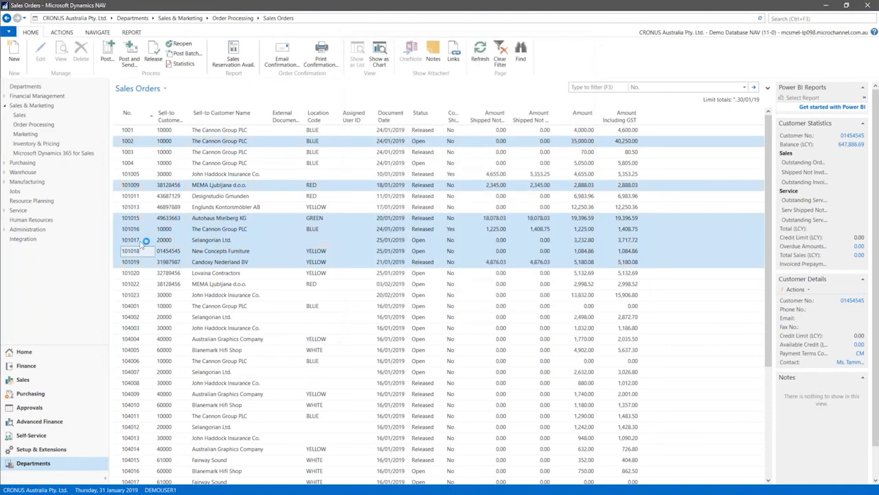
{"action": "left_click", "coordinate": [107, 54]}
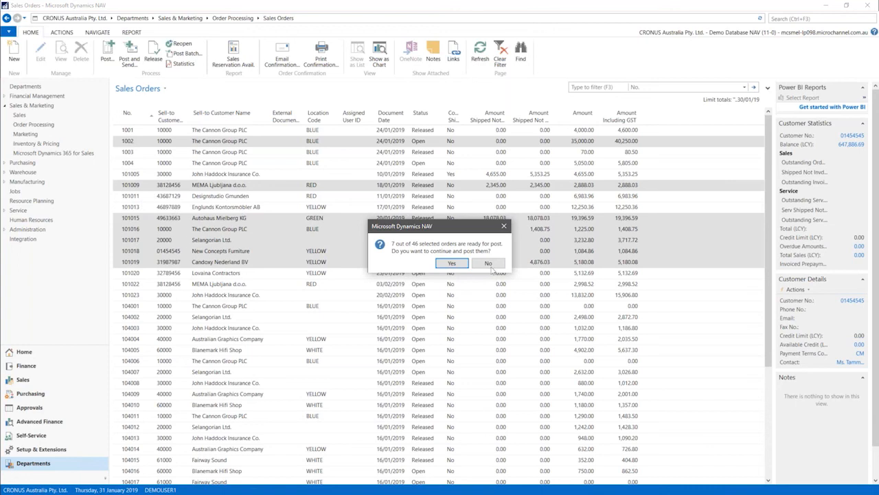
{"action": "left_click", "coordinate": [459, 264]}
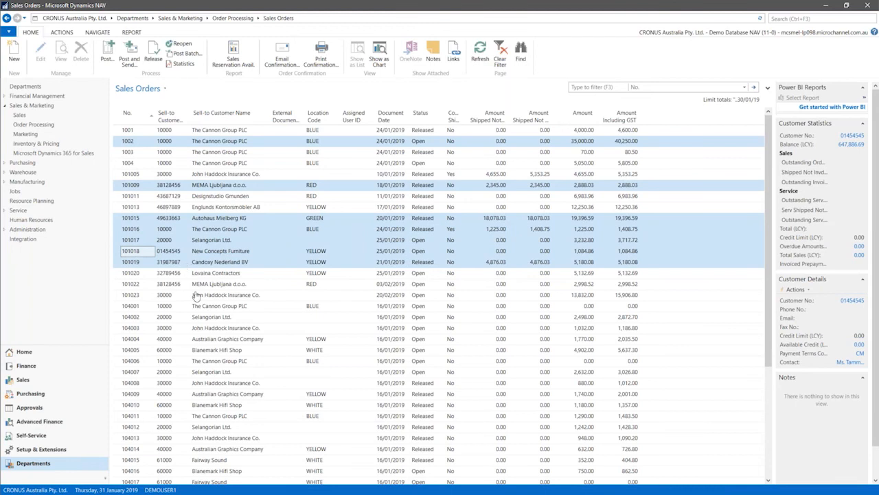
Open the Transfer Orders list from the Warehouse department's Planning & Execution area
{"action": "left_click", "coordinate": [23, 172]}
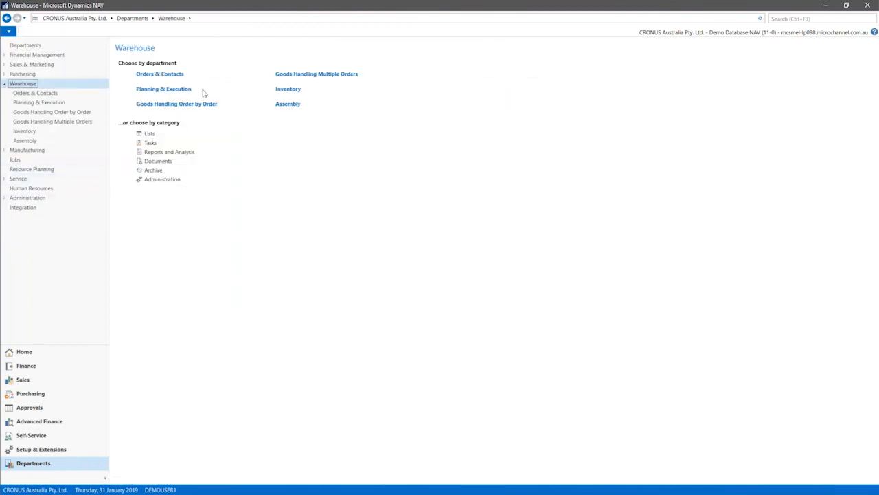
{"action": "left_click", "coordinate": [182, 93]}
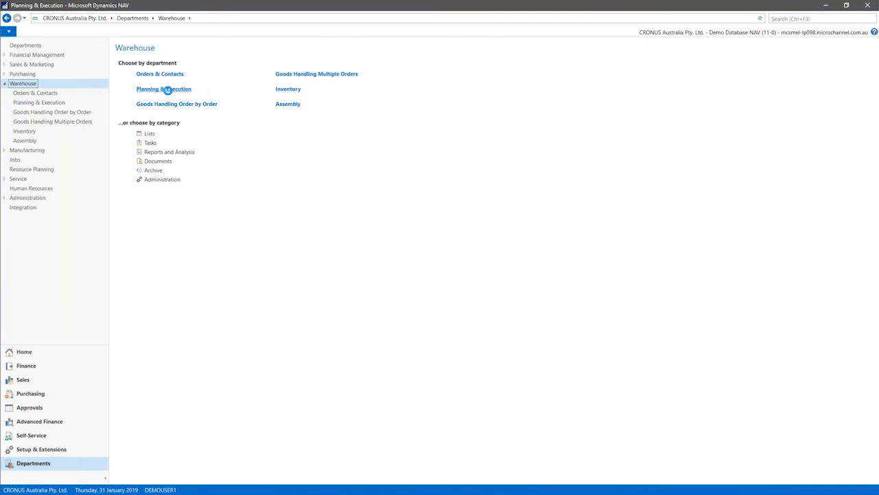
{"action": "left_click", "coordinate": [142, 90]}
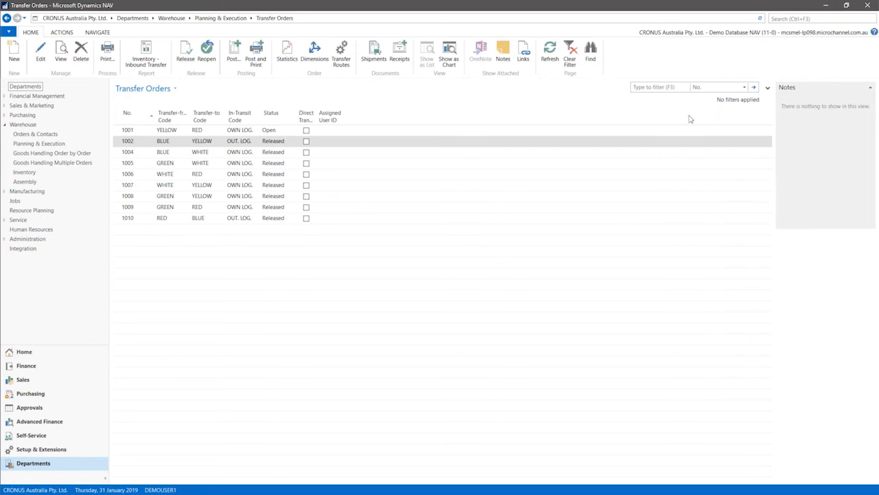
Search the Windows client for "posti" and open the General Posting Setup page
{"action": "left_click", "coordinate": [799, 20]}
{"action": "type", "text": "posti"}
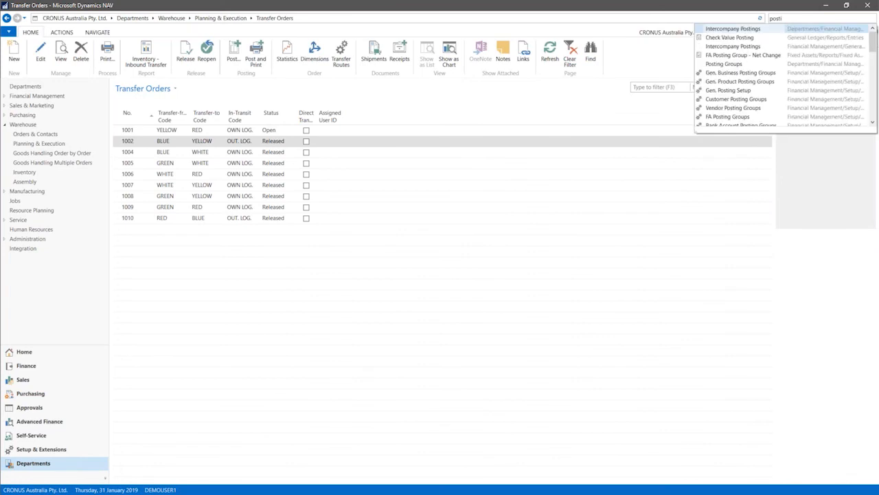
{"action": "left_click", "coordinate": [676, 115]}
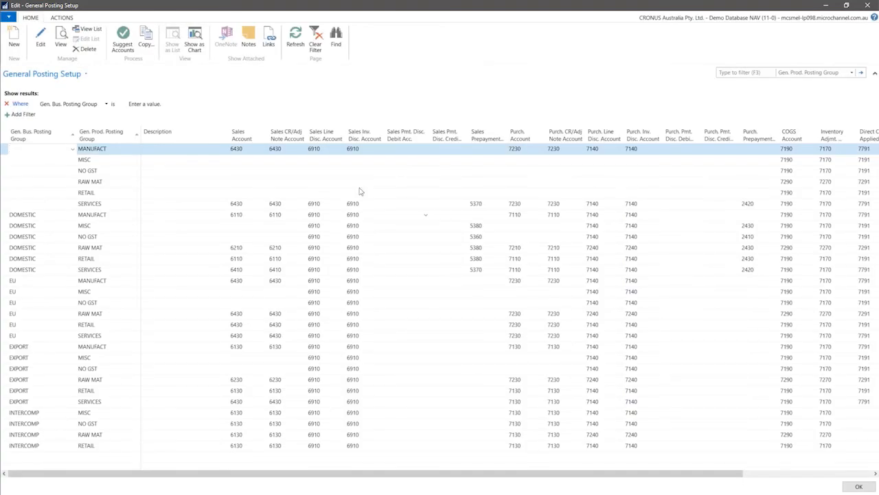
Apply suggested accounts to the General Posting Setup line with a blank business posting group and the RETAIL product posting group
{"action": "left_click", "coordinate": [298, 194]}
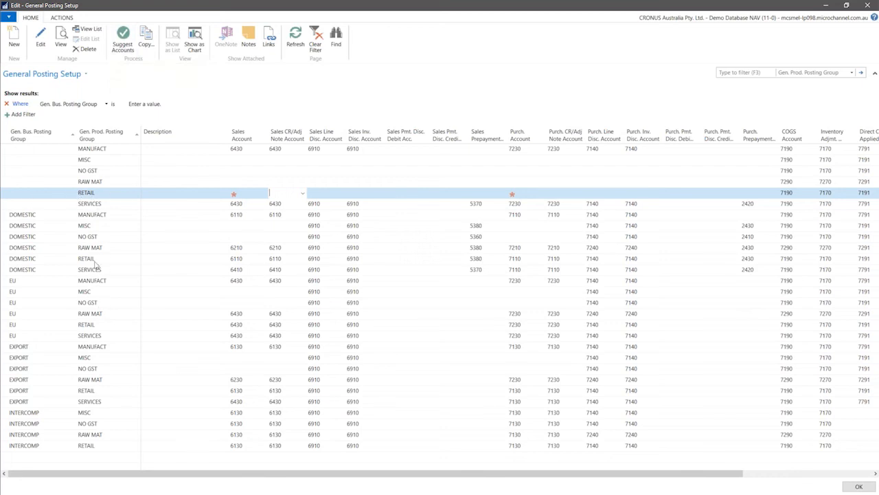
{"action": "left_click", "coordinate": [123, 41]}
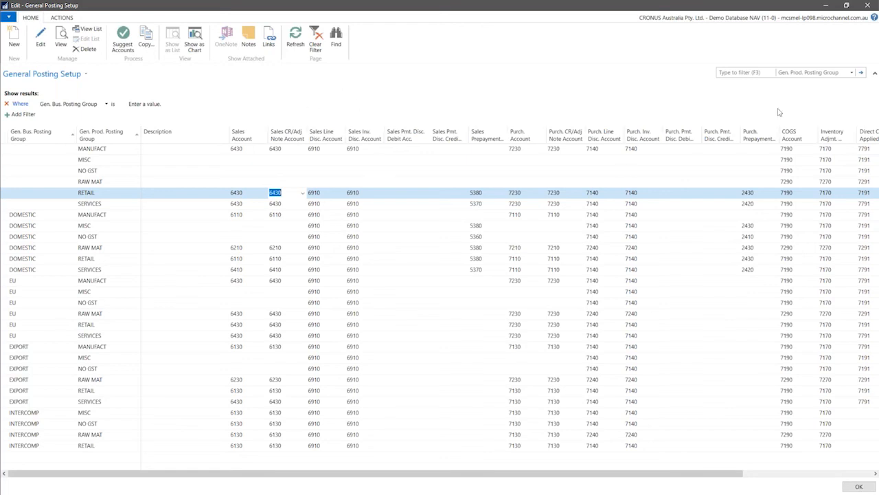
{"action": "key", "text": "Escape"}
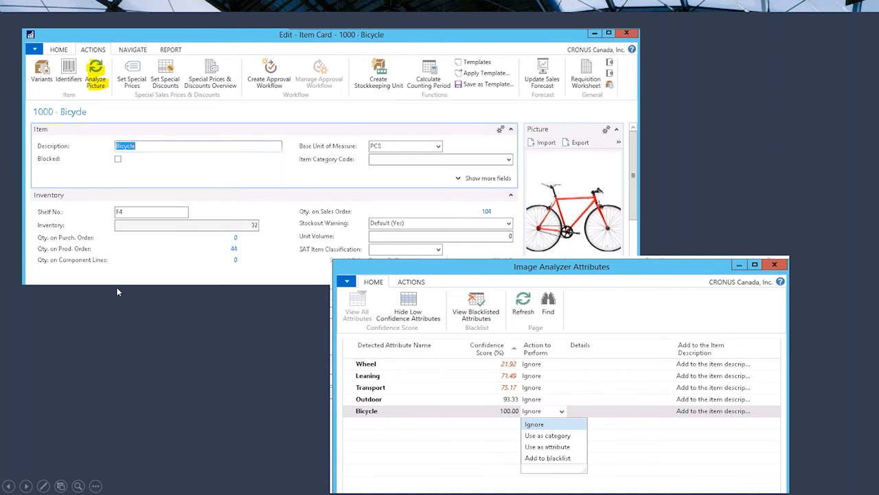
Switch to the Computer Vision API page in the browser and examine the bicycle picture's description, tags and confidence scores
{"action": "key", "text": "alt+Tab"}
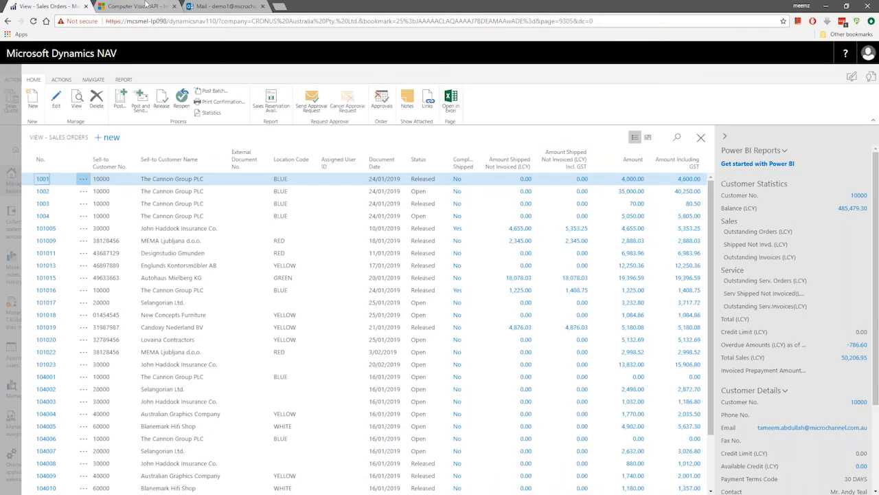
{"action": "left_click", "coordinate": [145, 5]}
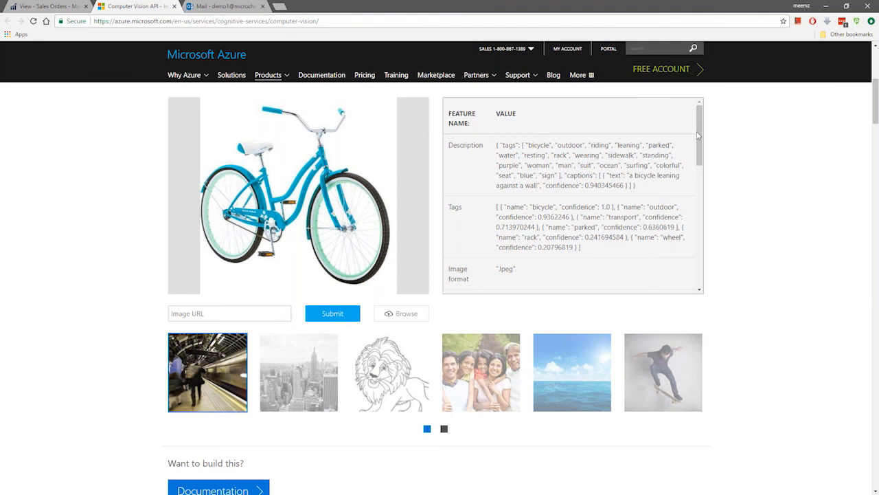
{"action": "mouse_move", "coordinate": [700, 130]}
{"action": "left_mouse_down"}
{"action": "mouse_move", "coordinate": [702, 156]}
{"action": "mouse_move", "coordinate": [707, 130]}
{"action": "left_mouse_up"}
{"action": "left_click_drag", "start_coordinate": [543, 217], "coordinate": [567, 217]}
{"action": "mouse_move", "coordinate": [699, 161]}
{"action": "left_mouse_down"}
{"action": "mouse_move", "coordinate": [703, 281]}
{"action": "mouse_move", "coordinate": [711, 134]}
{"action": "left_mouse_up"}
{"action": "key", "text": "alt+Tab"}
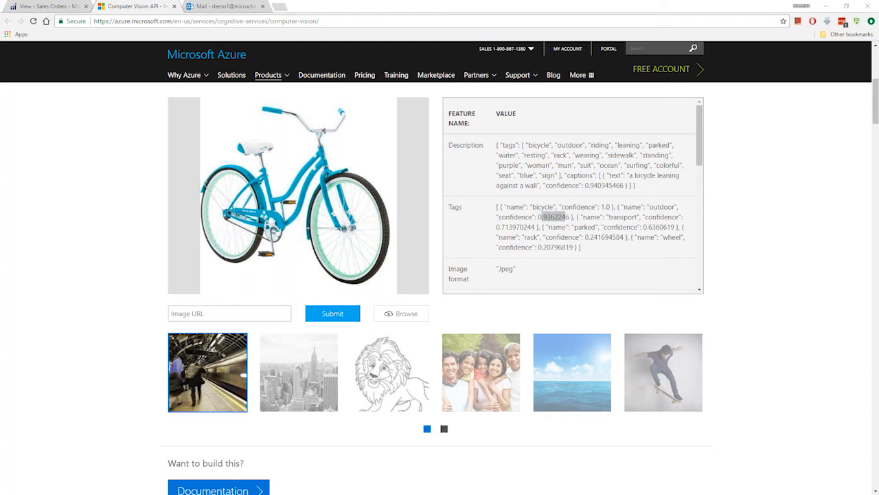